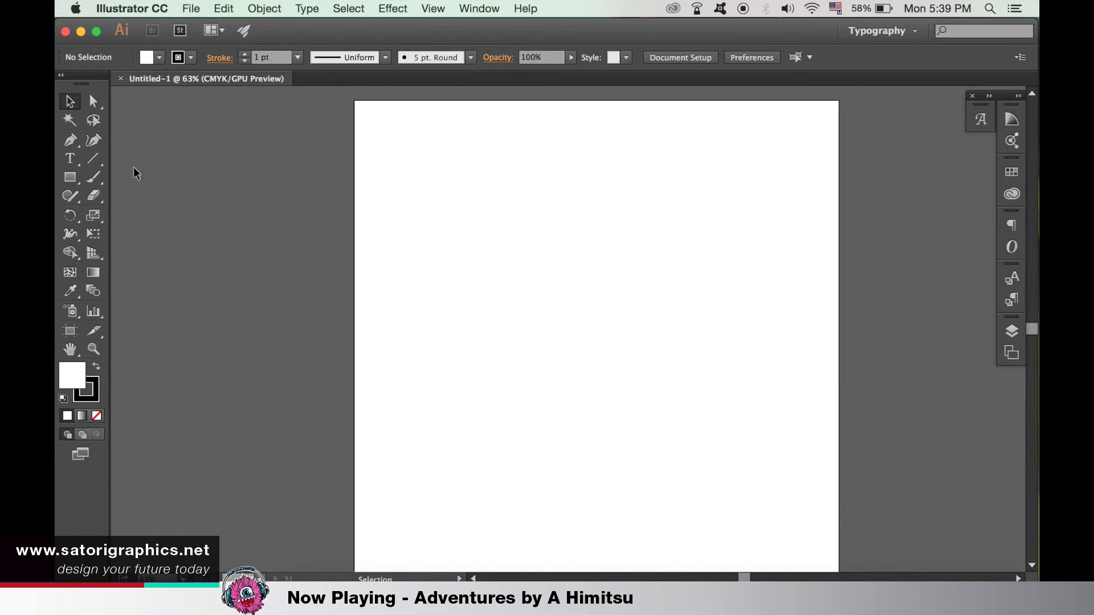
Start a new calligraphic brush from the brush definitions menu.
{"action": "left_click", "coordinate": [470, 58]}
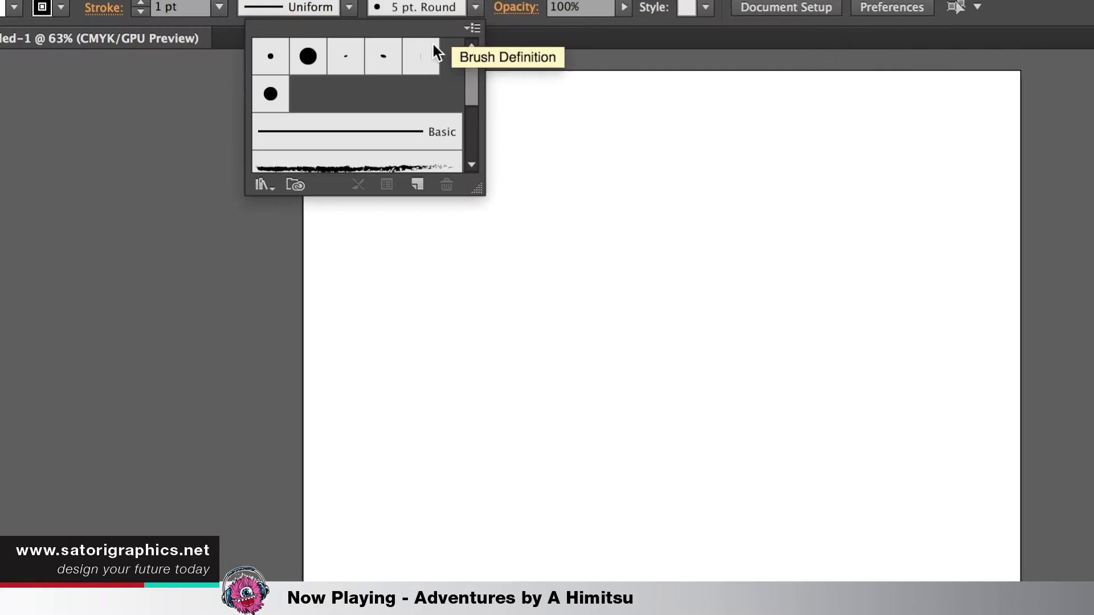
{"action": "left_click", "coordinate": [470, 30]}
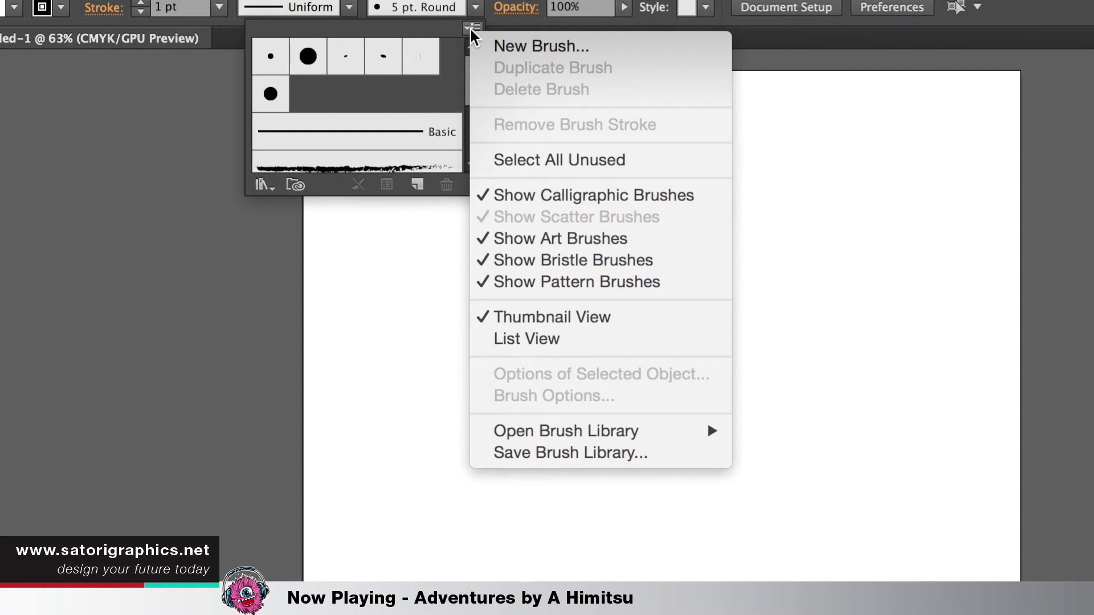
{"action": "left_click", "coordinate": [507, 41]}
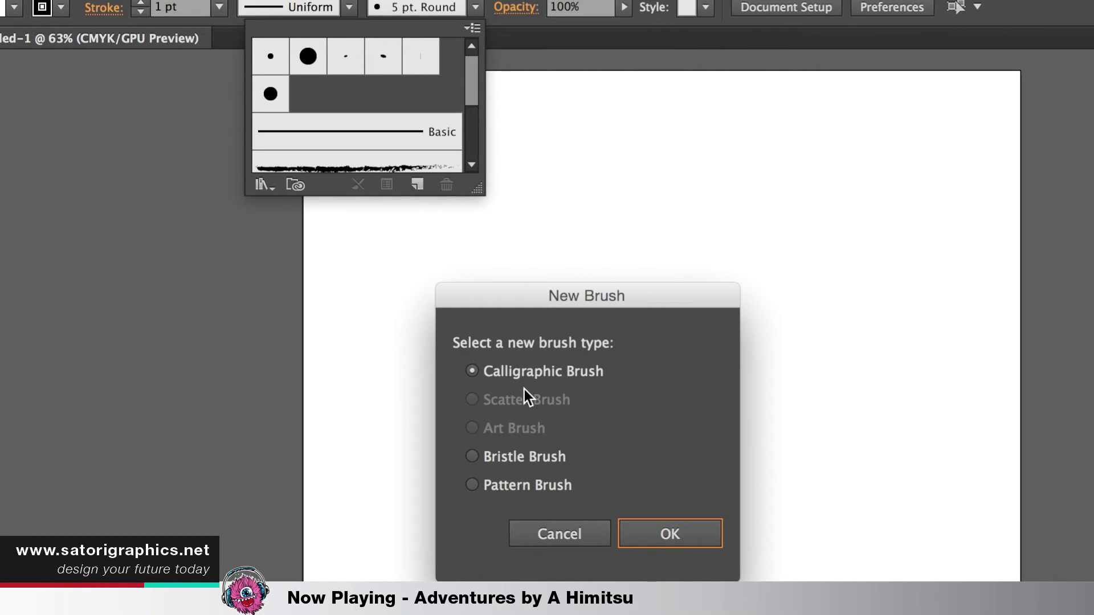
{"action": "left_click", "coordinate": [655, 530]}
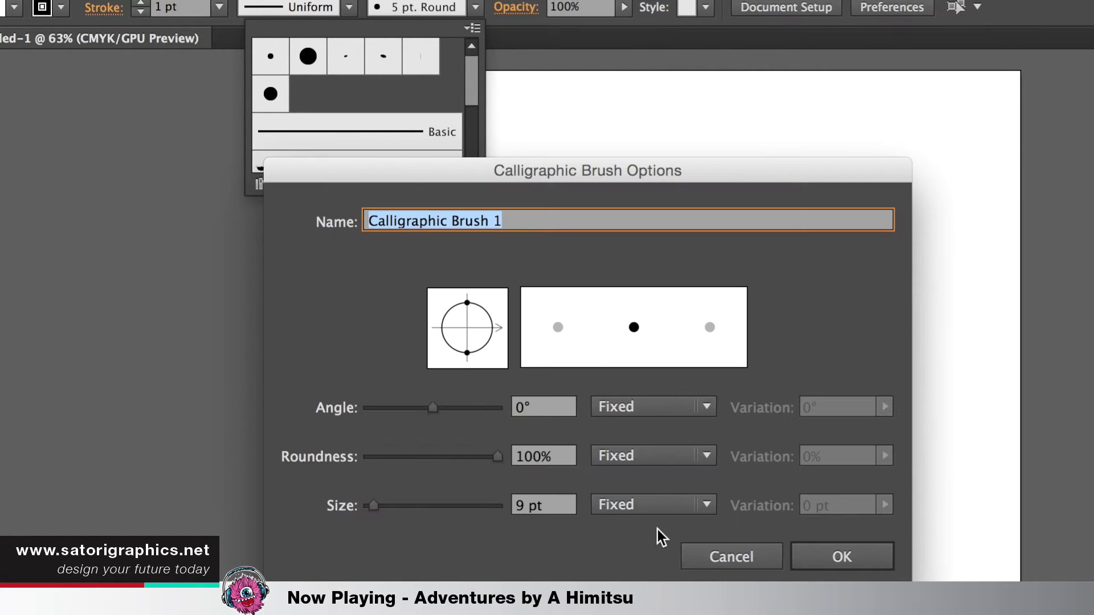
Give the brush 36% roundness, 28 pt pressure-driven size with 5 pt variation, and save it.
{"action": "left_click_drag", "start_coordinate": [496, 456], "coordinate": [413, 460]}
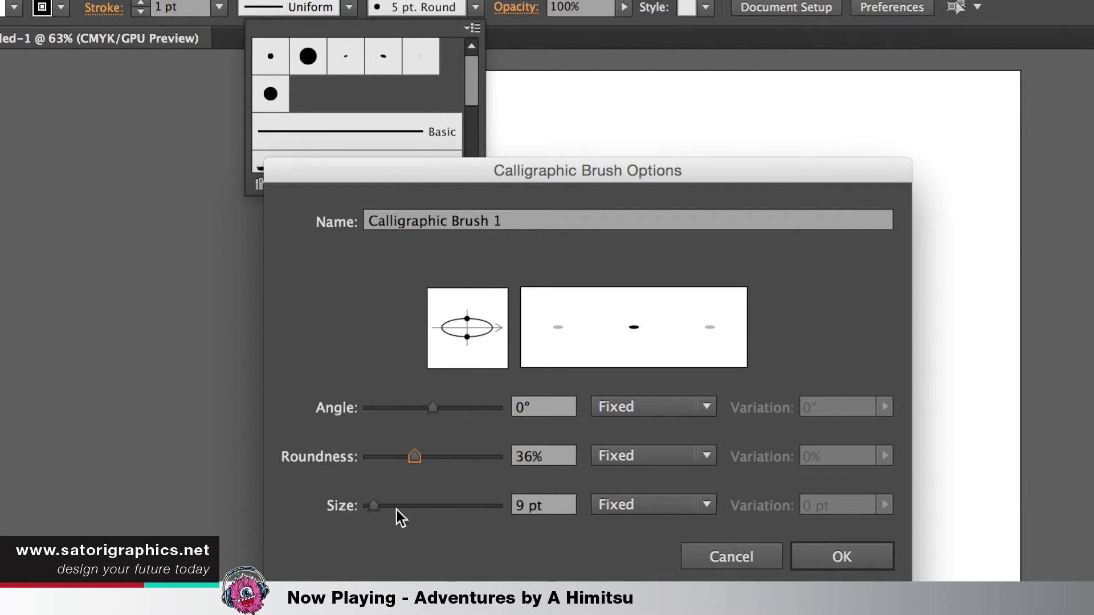
{"action": "left_click_drag", "start_coordinate": [374, 506], "coordinate": [381, 506]}
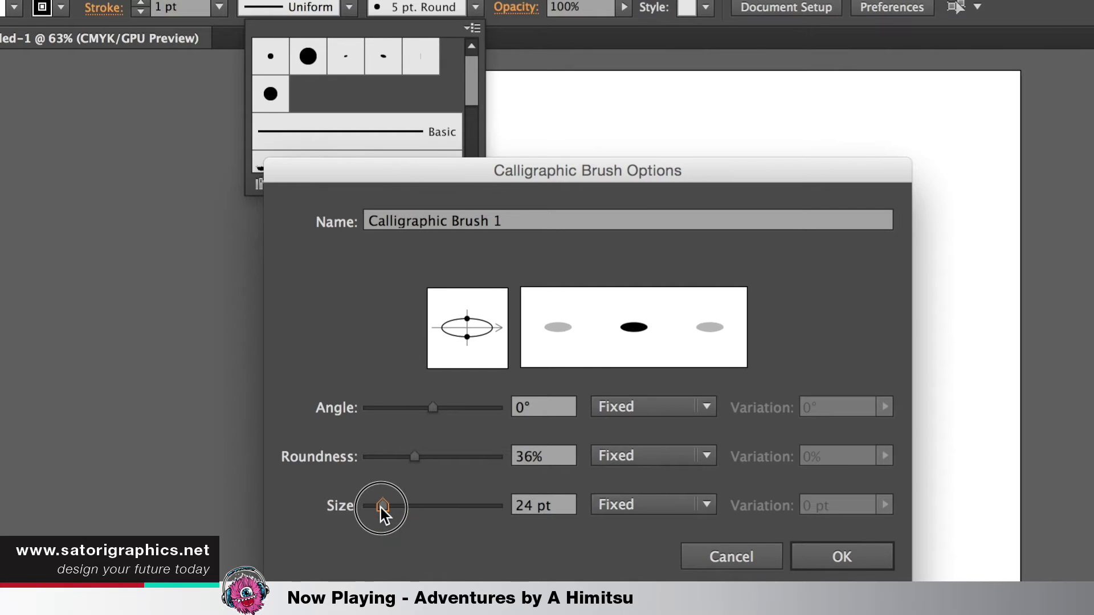
{"action": "left_click_drag", "start_coordinate": [380, 508], "coordinate": [383, 507]}
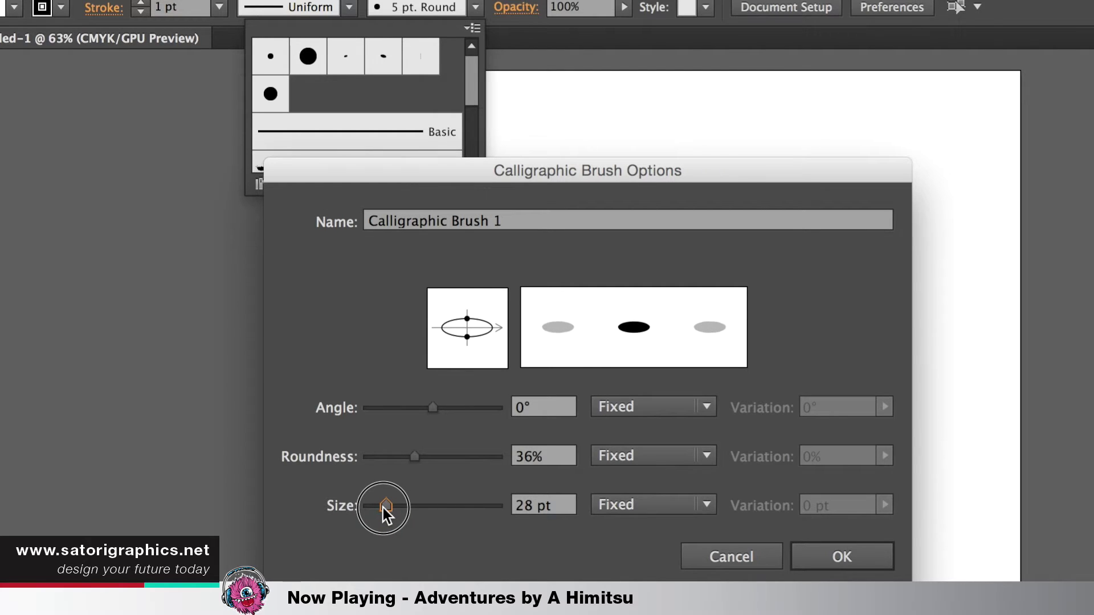
{"action": "left_click", "coordinate": [712, 507]}
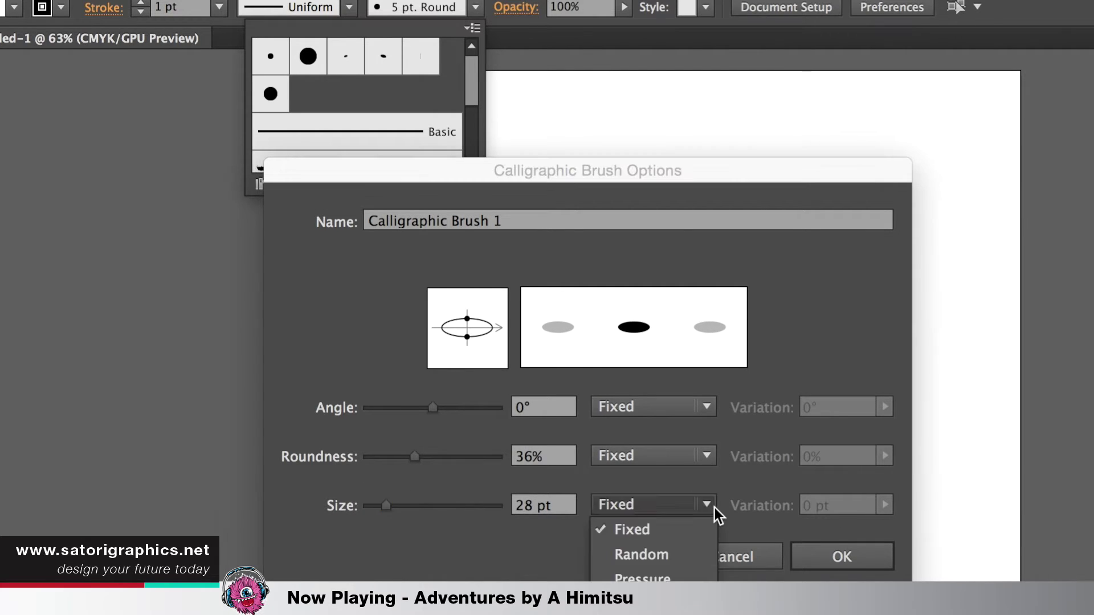
{"action": "left_click", "coordinate": [695, 569]}
{"action": "left_click", "coordinate": [881, 507]}
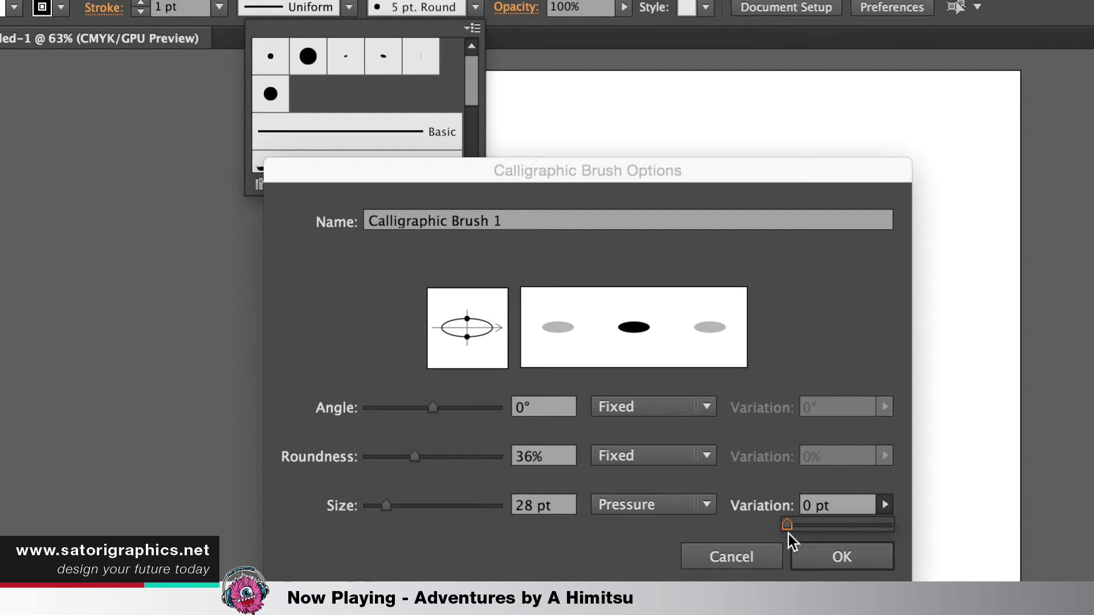
{"action": "left_click", "coordinate": [879, 514]}
{"action": "left_click_drag", "start_coordinate": [796, 525], "coordinate": [810, 528]}
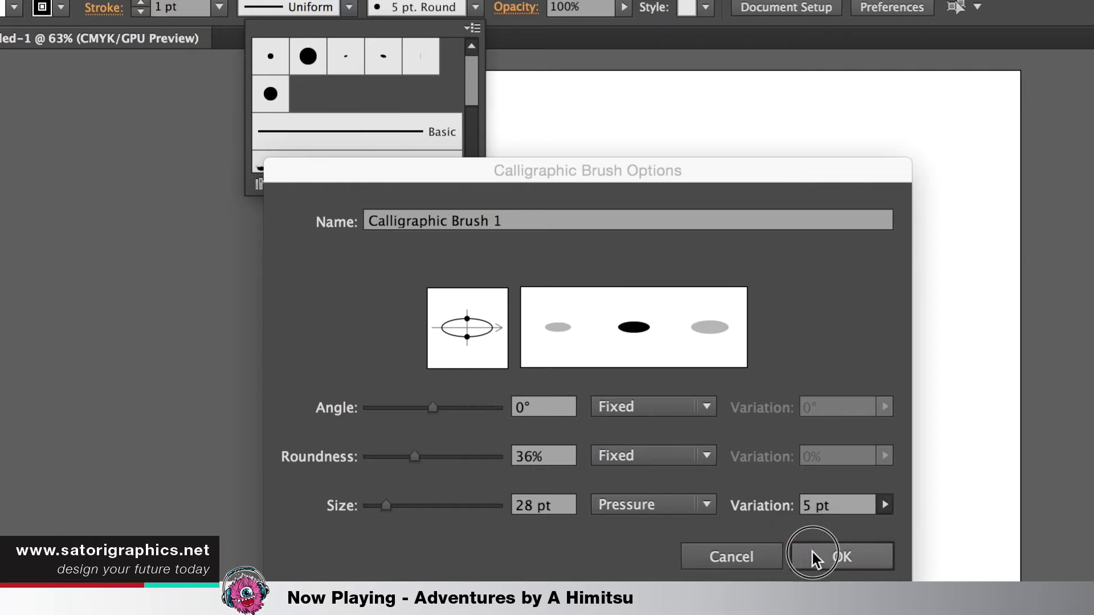
{"action": "left_click", "coordinate": [813, 551]}
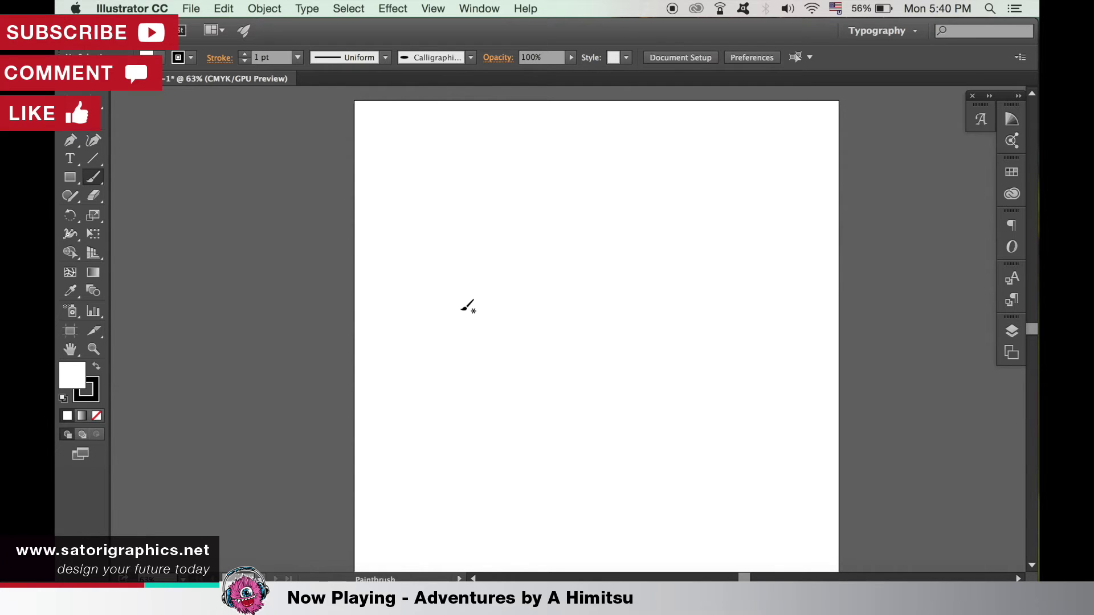
Paint the letters A, R and T with a long crossbar using the new brush.
{"action": "mouse_move", "coordinate": [466, 310]}
{"action": "left_mouse_down"}
{"action": "mouse_move", "coordinate": [488, 217]}
{"action": "mouse_move", "coordinate": [496, 348]}
{"action": "left_mouse_up"}
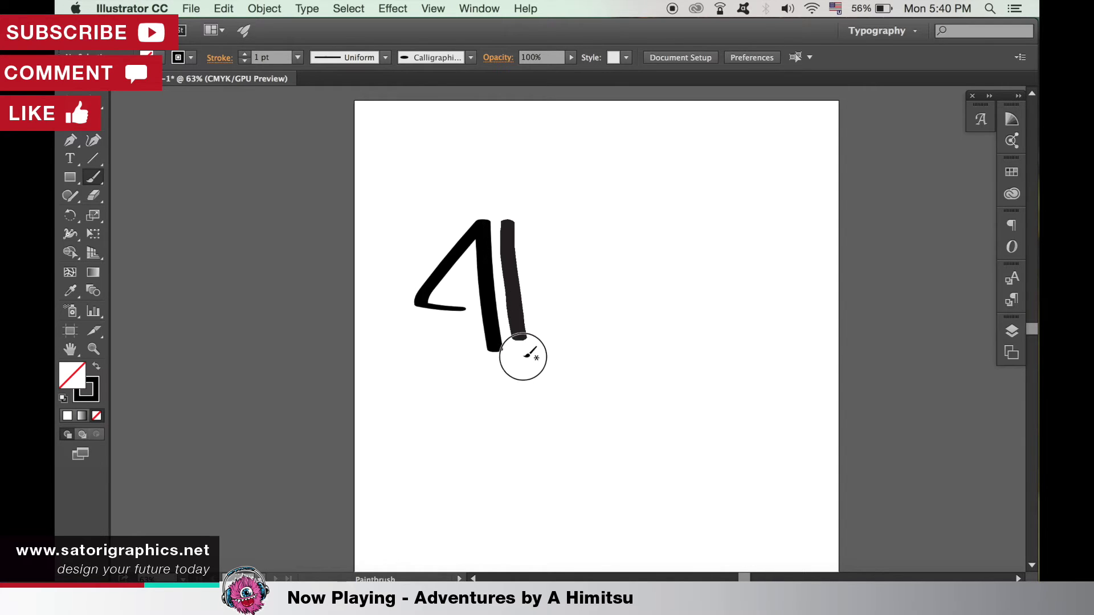
{"action": "mouse_move", "coordinate": [507, 224]}
{"action": "left_mouse_down"}
{"action": "mouse_move", "coordinate": [520, 350]}
{"action": "mouse_move", "coordinate": [534, 217]}
{"action": "mouse_move", "coordinate": [604, 368]}
{"action": "left_mouse_up"}
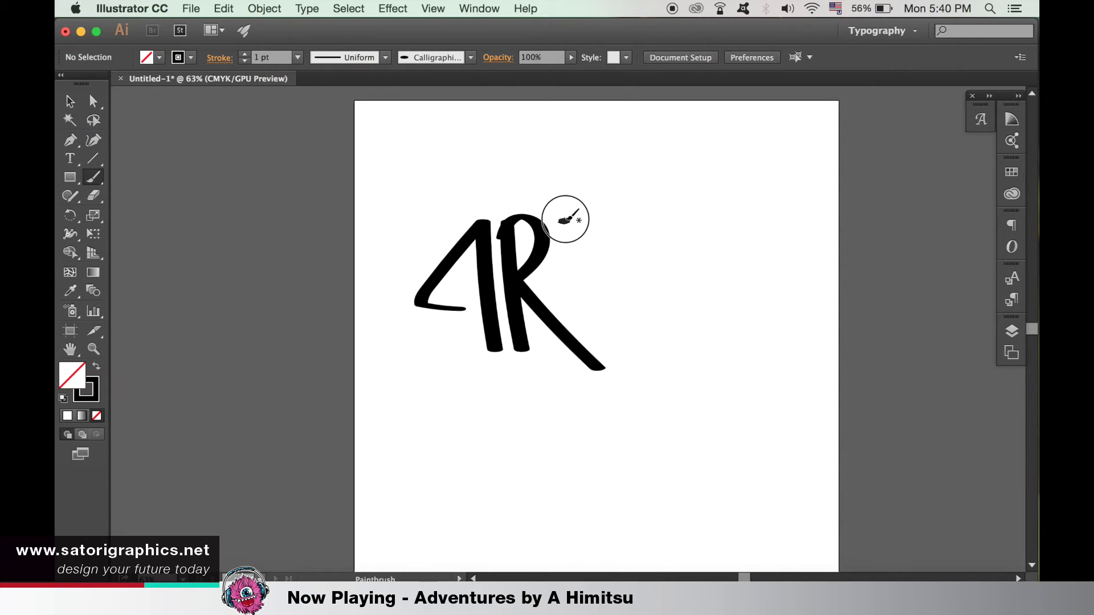
{"action": "left_click_drag", "start_coordinate": [565, 219], "coordinate": [576, 318]}
{"action": "mouse_move", "coordinate": [447, 263]}
{"action": "left_mouse_down"}
{"action": "mouse_move", "coordinate": [573, 245]}
{"action": "mouse_move", "coordinate": [622, 264]}
{"action": "left_mouse_up"}
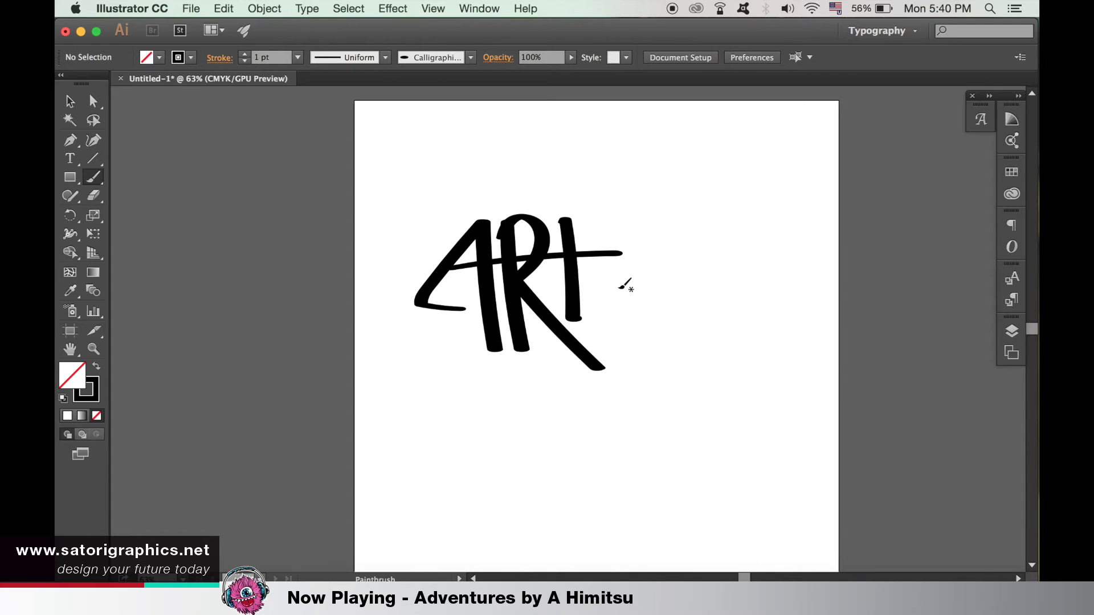
Select all the ART strokes and convert them to filled outlines with Outline Stroke.
{"action": "key", "text": "v"}
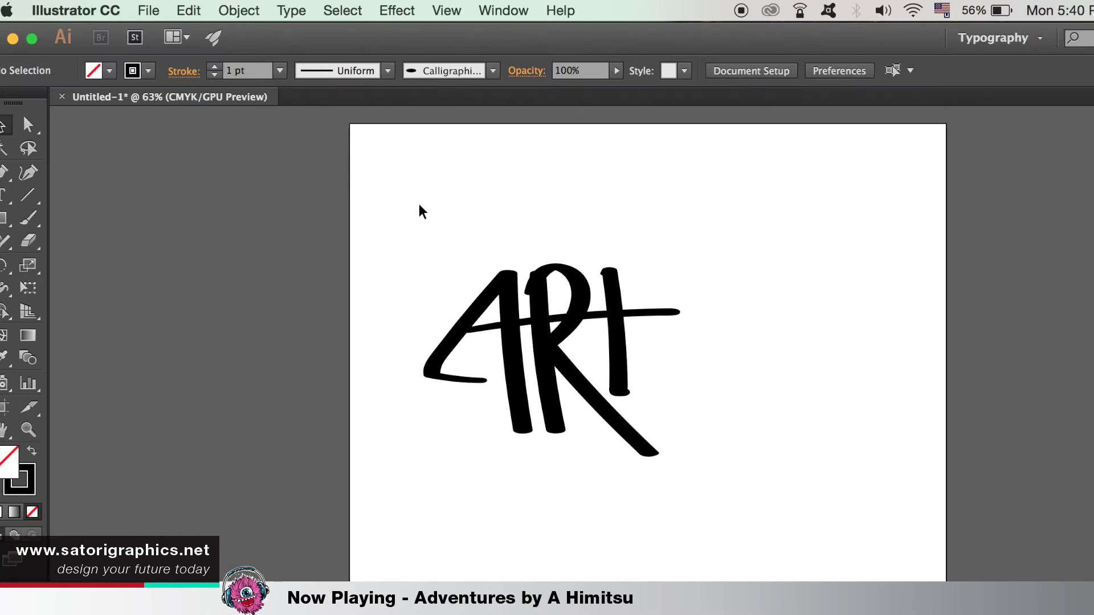
{"action": "left_click_drag", "start_coordinate": [406, 162], "coordinate": [585, 328]}
{"action": "left_click_drag", "start_coordinate": [635, 406], "coordinate": [711, 497]}
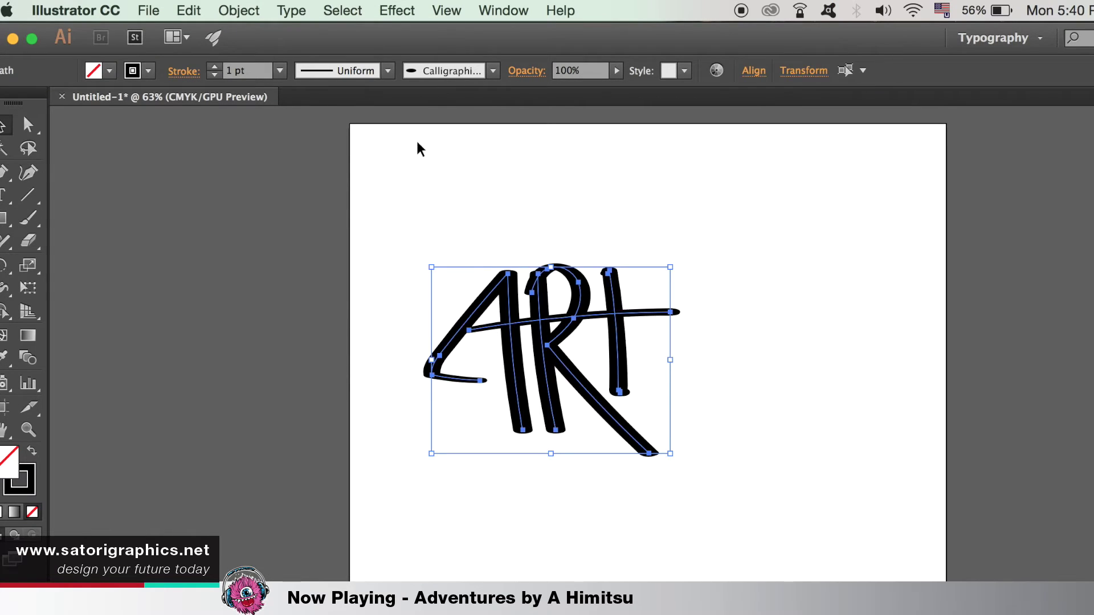
{"action": "left_click", "coordinate": [250, 8]}
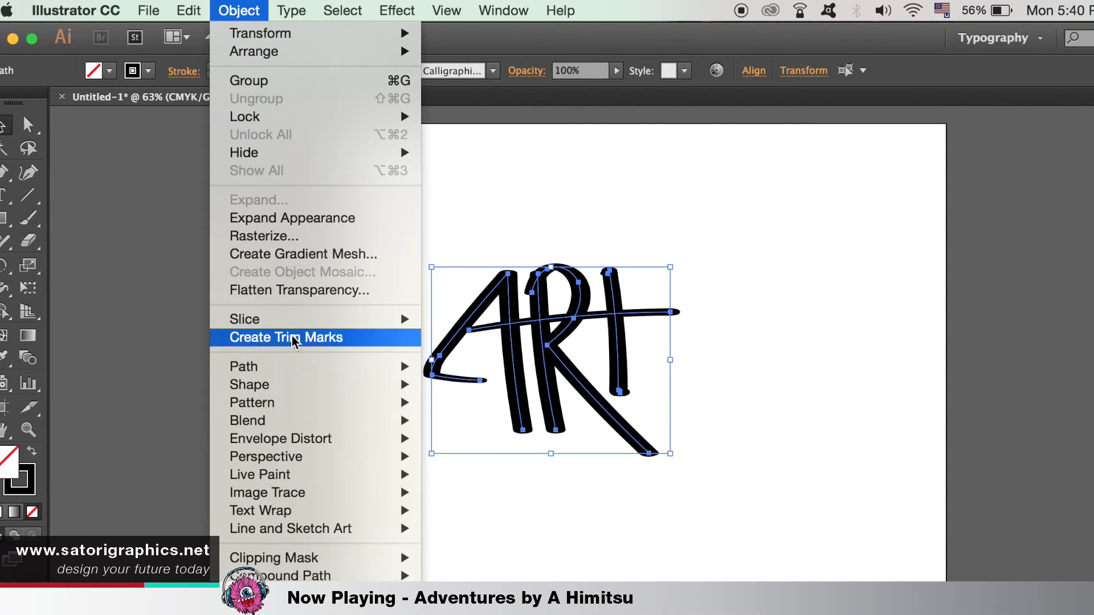
{"action": "mouse_move", "coordinate": [244, 366]}
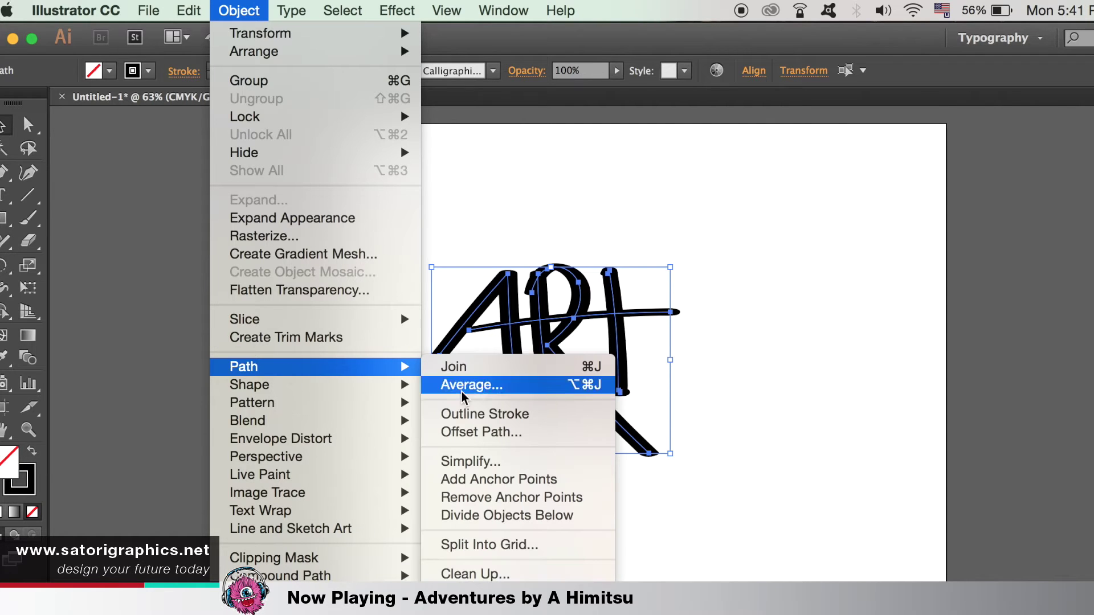
{"action": "left_click", "coordinate": [476, 417]}
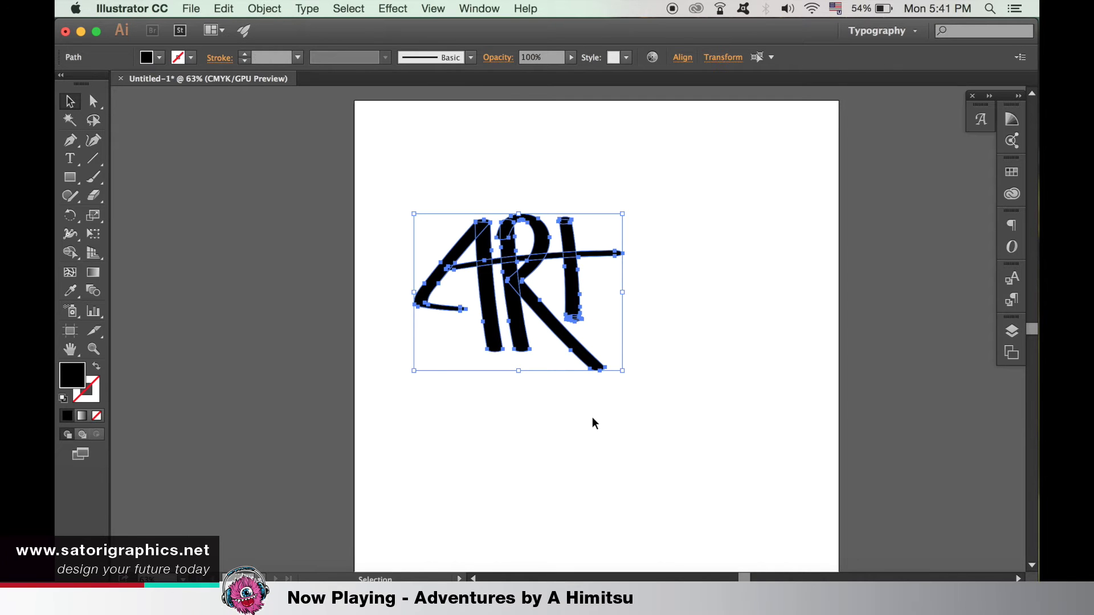
{"action": "left_click", "coordinate": [594, 424]}
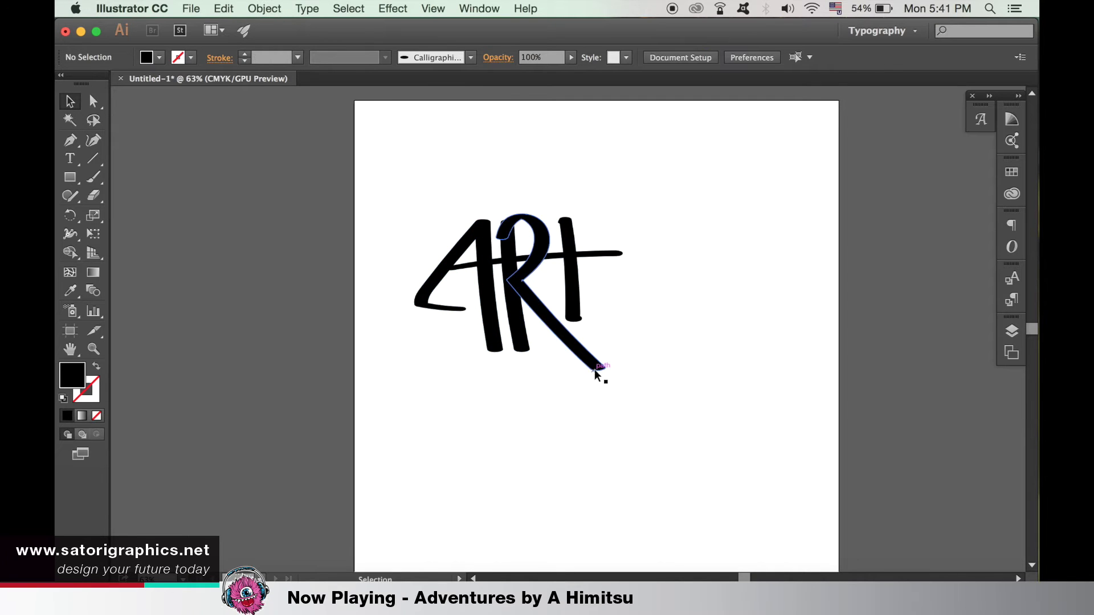
Reselect the outlined ART and move it up and slightly right.
{"action": "mouse_move", "coordinate": [406, 182]}
{"action": "left_mouse_down"}
{"action": "mouse_move", "coordinate": [639, 405]}
{"action": "mouse_move", "coordinate": [739, 459]}
{"action": "left_mouse_up"}
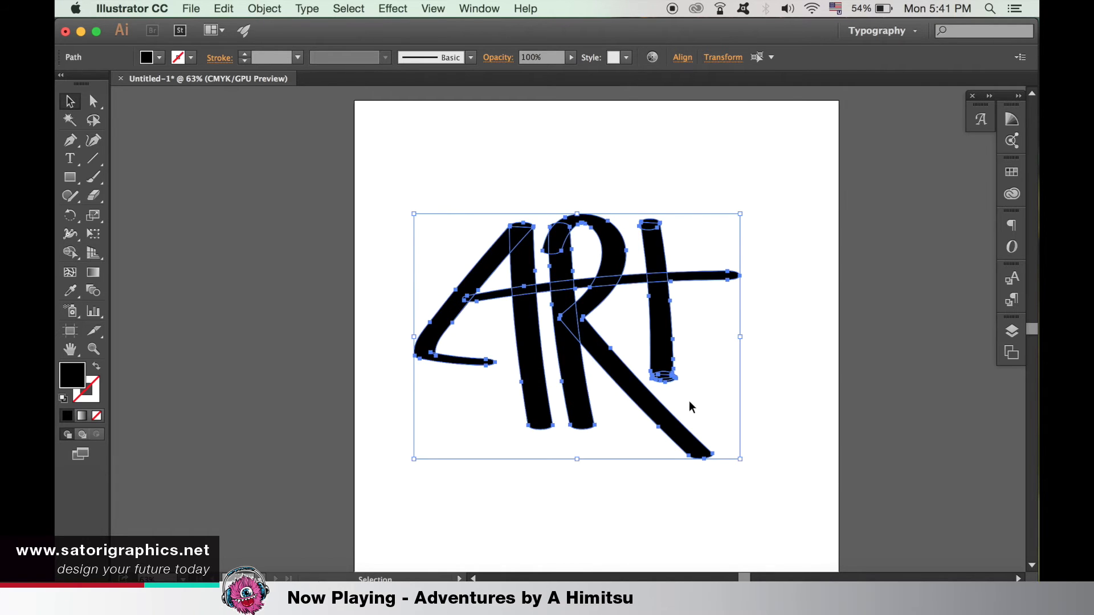
{"action": "left_click_drag", "start_coordinate": [659, 354], "coordinate": [670, 328]}
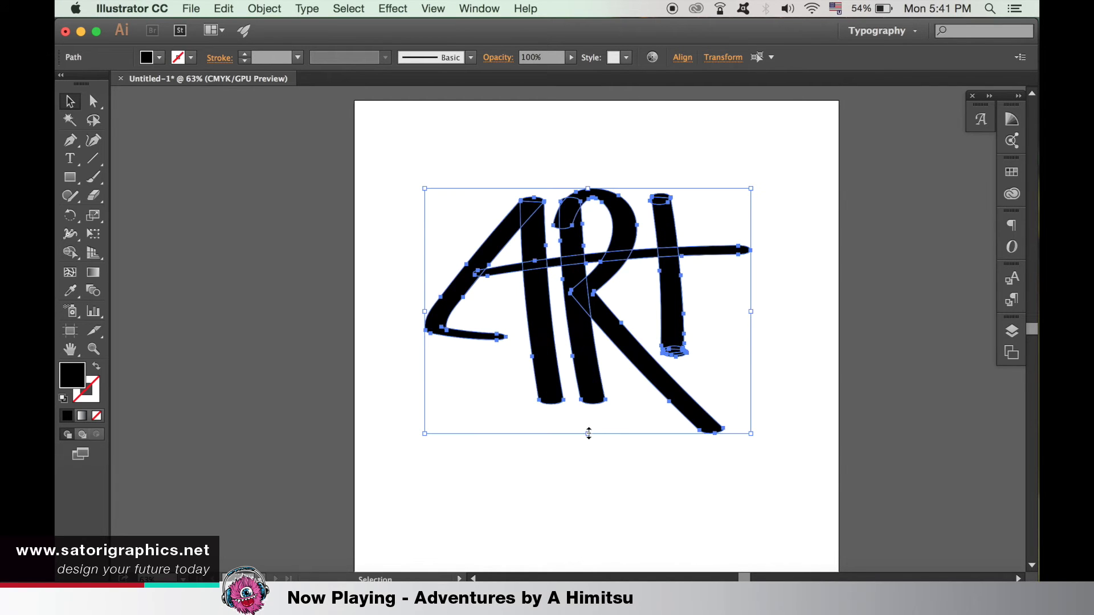
{"action": "left_click", "coordinate": [555, 468]}
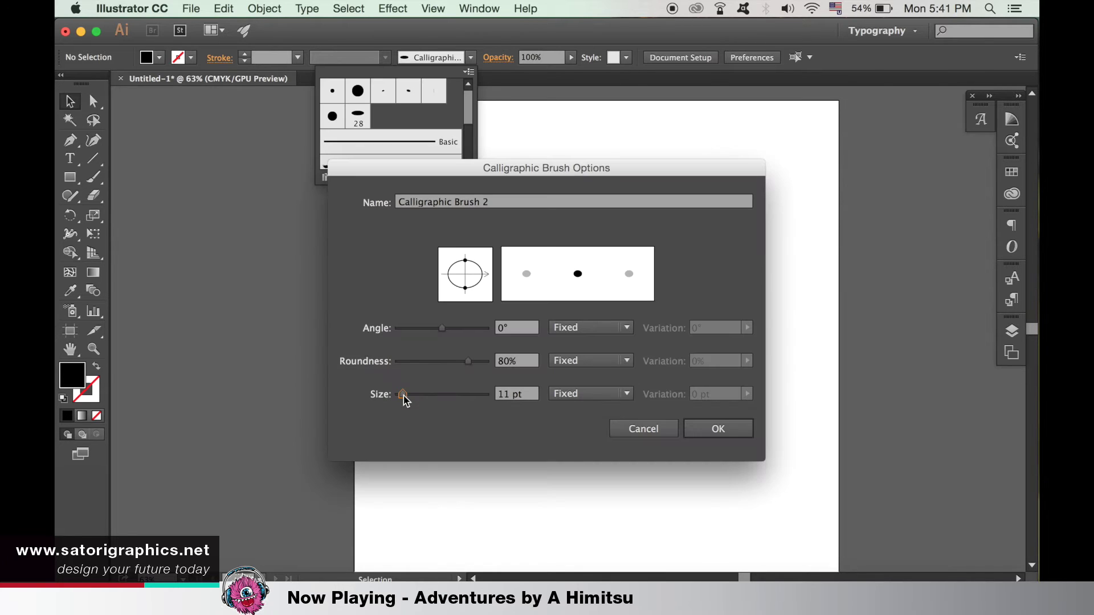
Save the rounder brush and try a test stroke below the A, then undo it.
{"action": "left_click", "coordinate": [713, 426]}
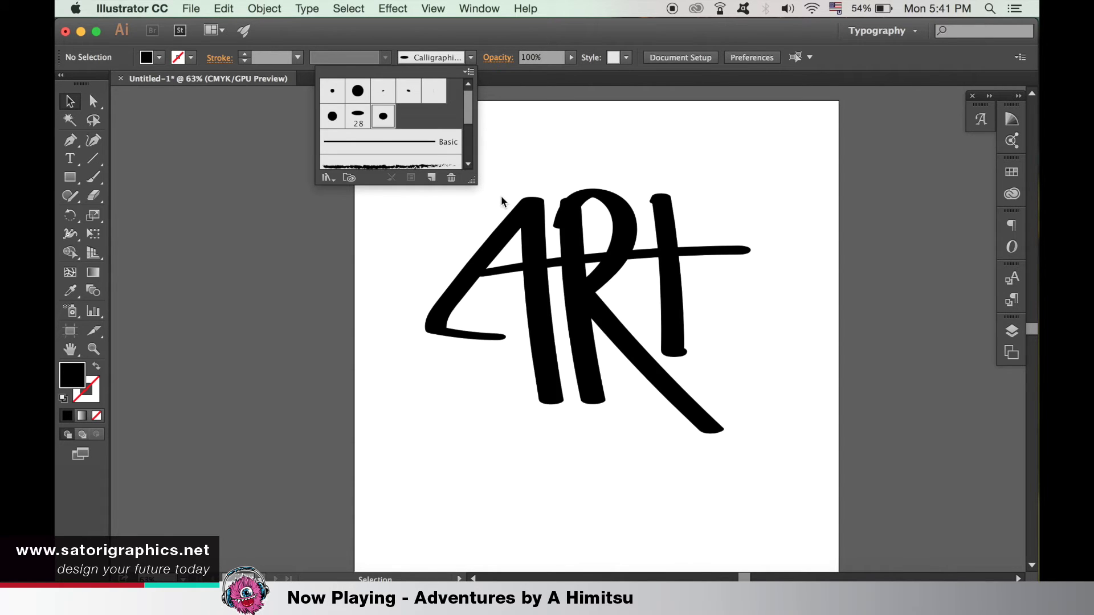
{"action": "left_click", "coordinate": [454, 428]}
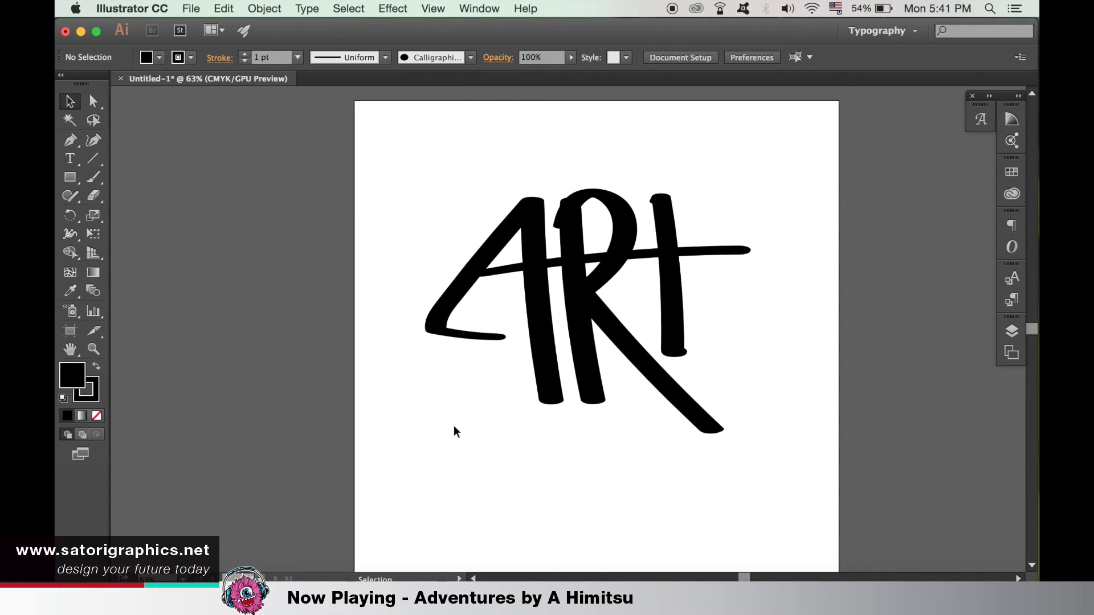
{"action": "key", "text": "b"}
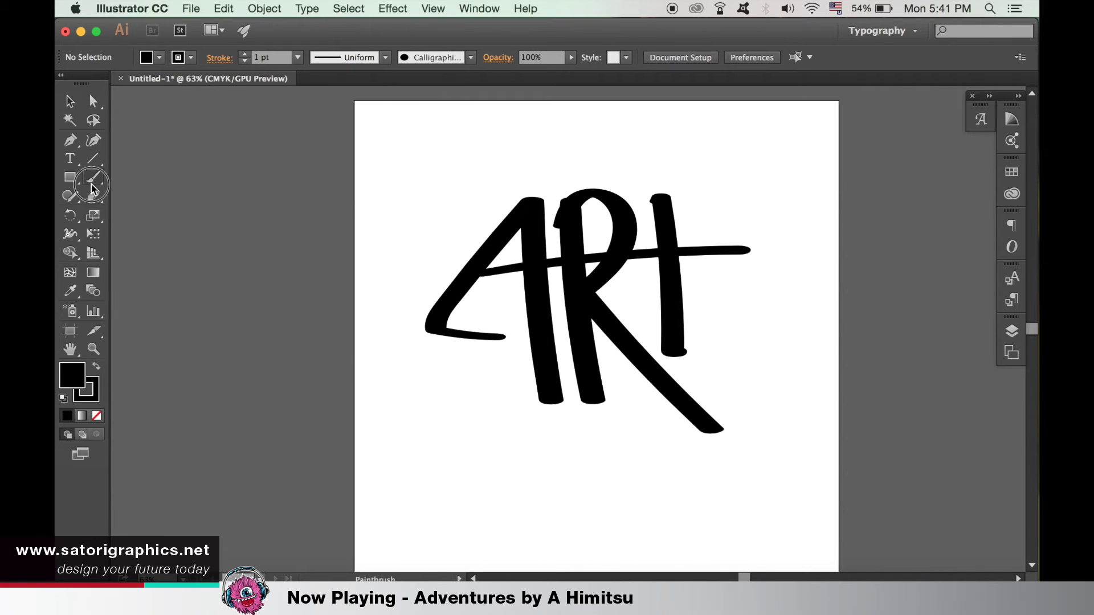
{"action": "left_click_drag", "start_coordinate": [440, 447], "coordinate": [498, 449]}
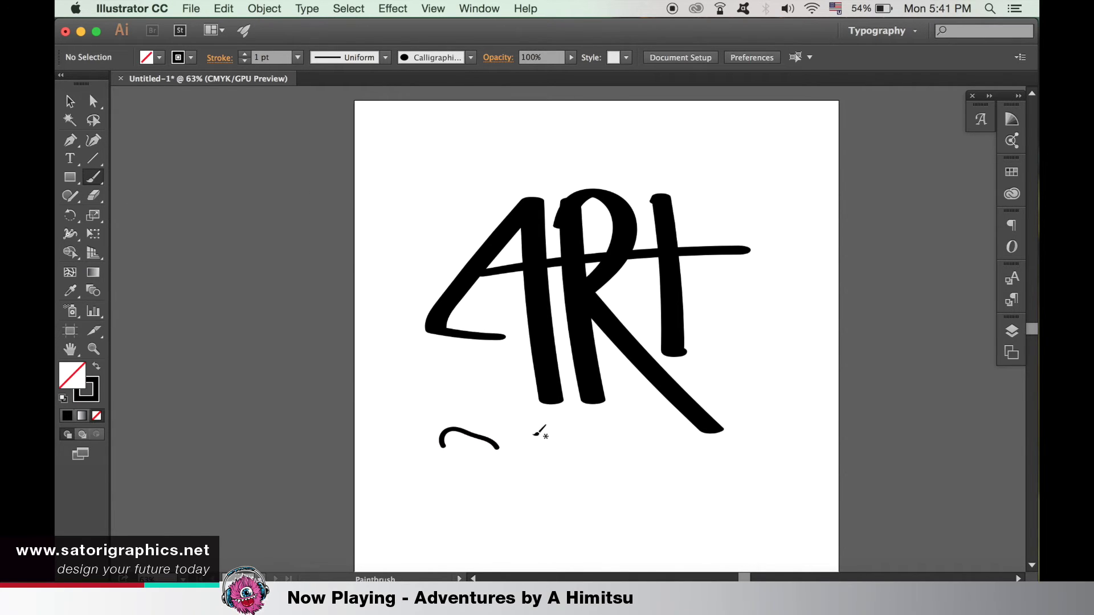
{"action": "key", "text": "ctrl+z"}
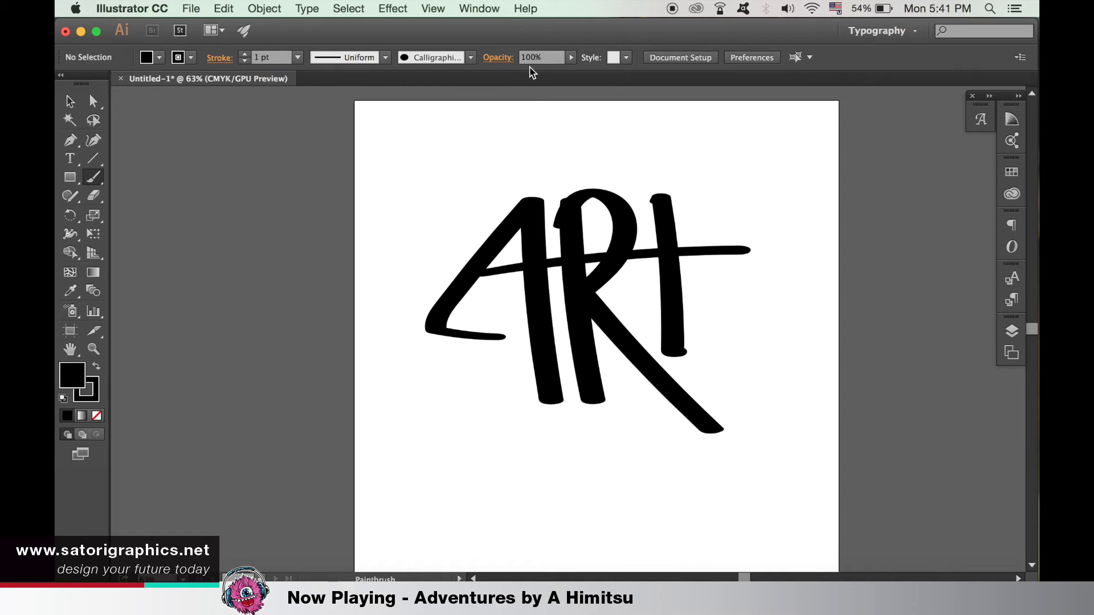
Edit the calligraphic brush to reduce its size to 5 pt.
{"action": "left_click", "coordinate": [470, 57]}
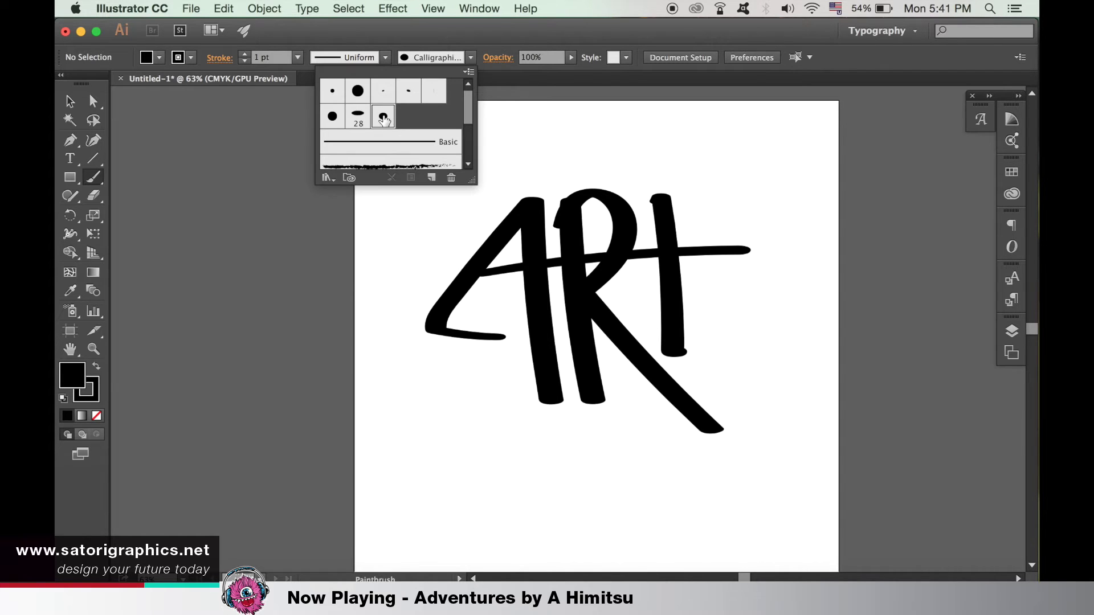
{"action": "double_click", "coordinate": [383, 117]}
{"action": "left_click_drag", "start_coordinate": [403, 394], "coordinate": [399, 395]}
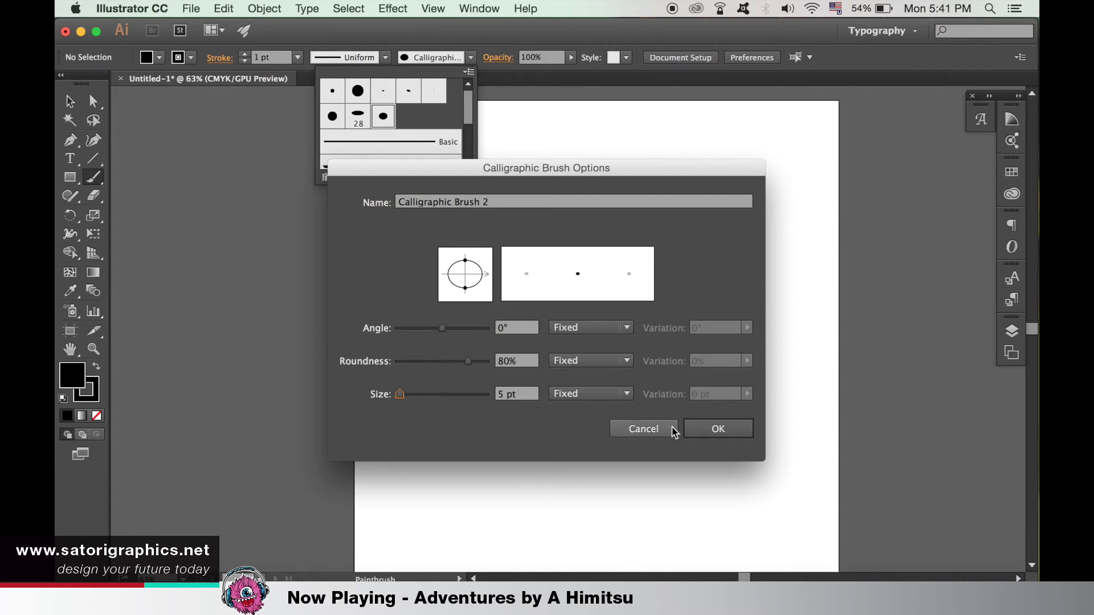
{"action": "left_click", "coordinate": [696, 435]}
{"action": "left_click", "coordinate": [513, 403]}
Zoom in and paint sketchy strokes along the A's left edge.
{"action": "left_click_drag", "start_coordinate": [421, 475], "coordinate": [480, 448]}
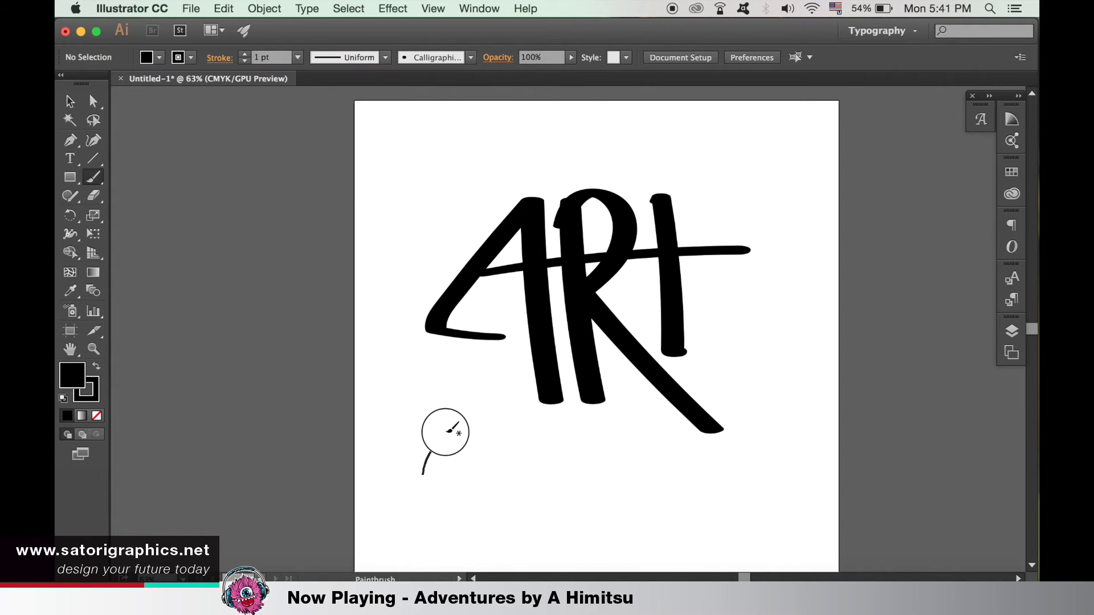
{"action": "key", "text": "ctrl+z"}
{"action": "key", "text": "ctrl+equal"}
{"action": "key", "text": "ctrl+equal"}
{"action": "key", "text": "ctrl+equal"}
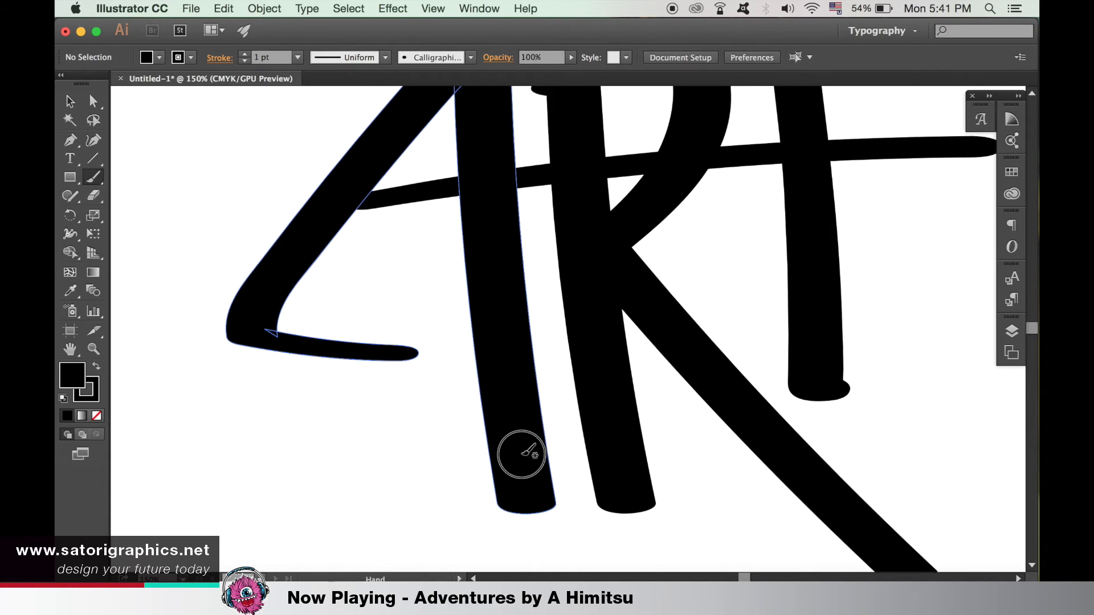
{"action": "scroll", "coordinate": [521, 454], "scroll_direction": "up", "scroll_amount": 5}
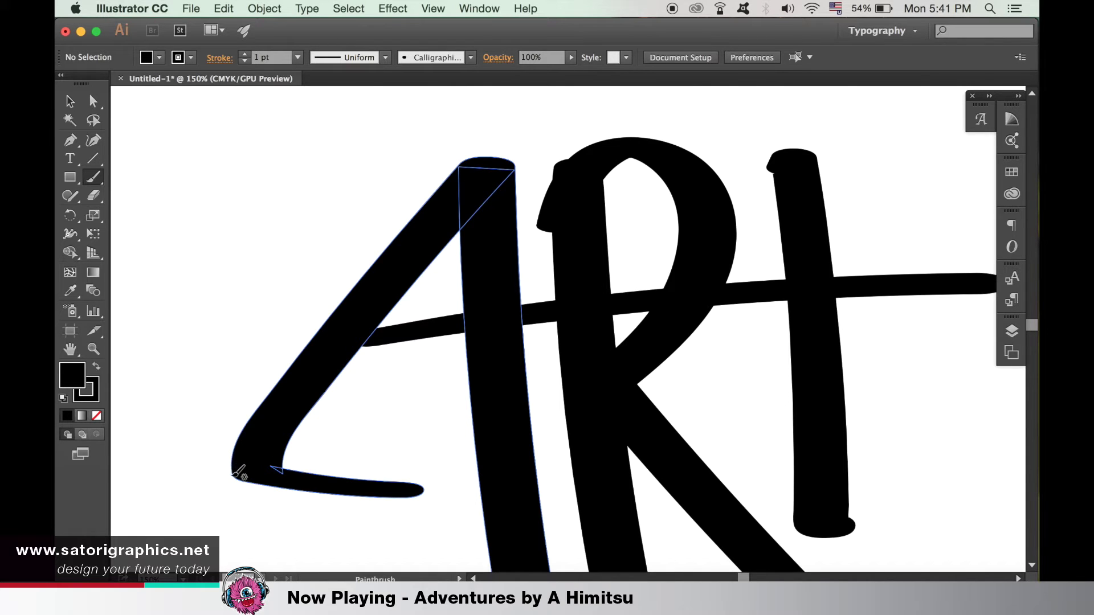
{"action": "left_click_drag", "start_coordinate": [239, 471], "coordinate": [322, 311]}
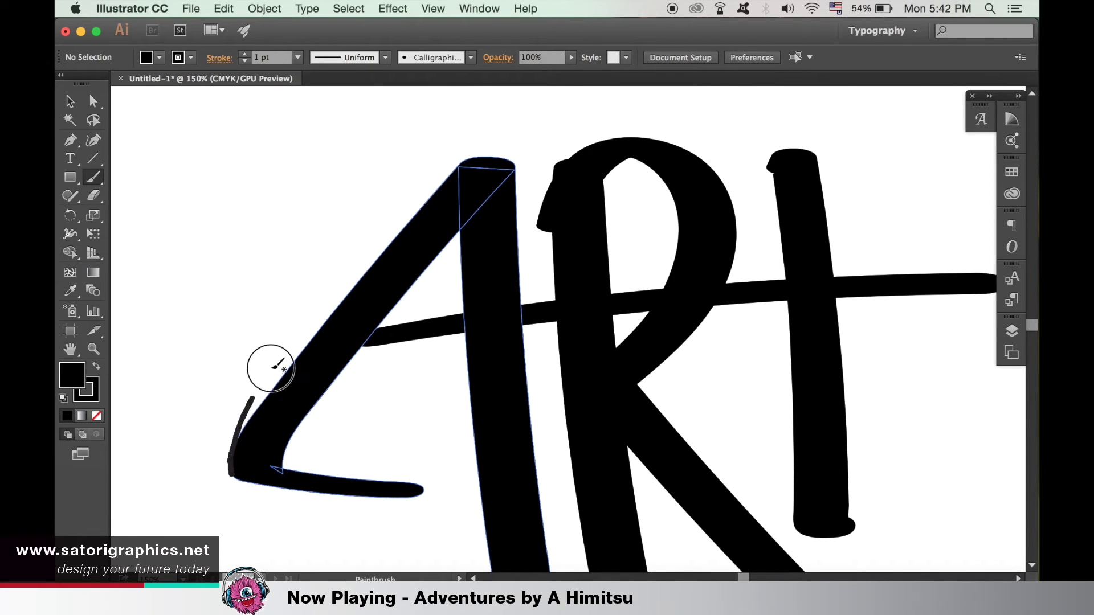
{"action": "left_click_drag", "start_coordinate": [319, 313], "coordinate": [354, 254]}
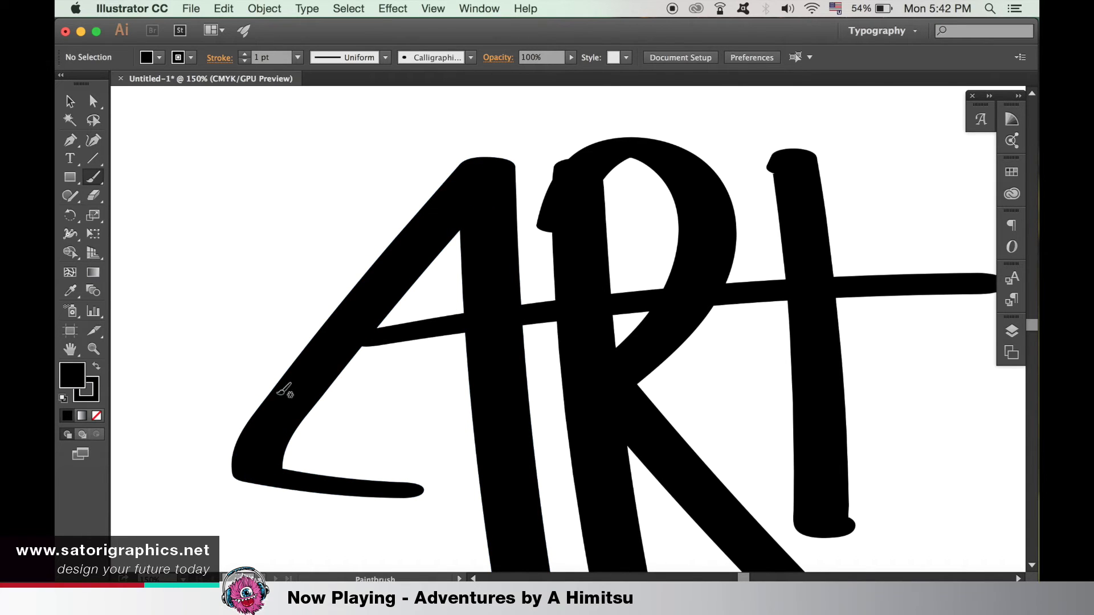
{"action": "left_click_drag", "start_coordinate": [250, 460], "coordinate": [299, 341]}
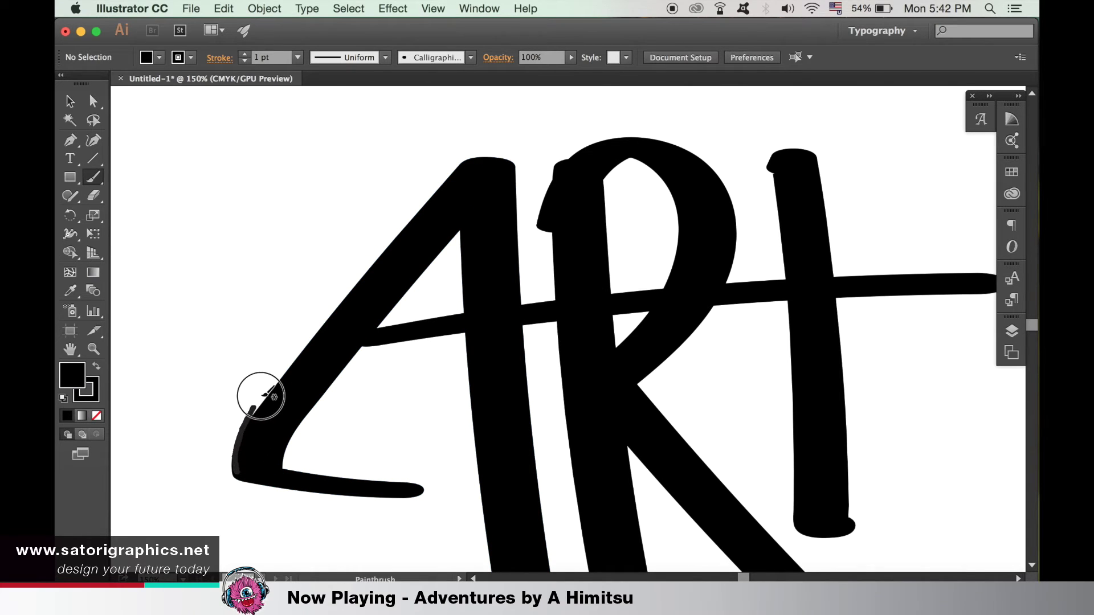
{"action": "left_click_drag", "start_coordinate": [298, 342], "coordinate": [376, 249]}
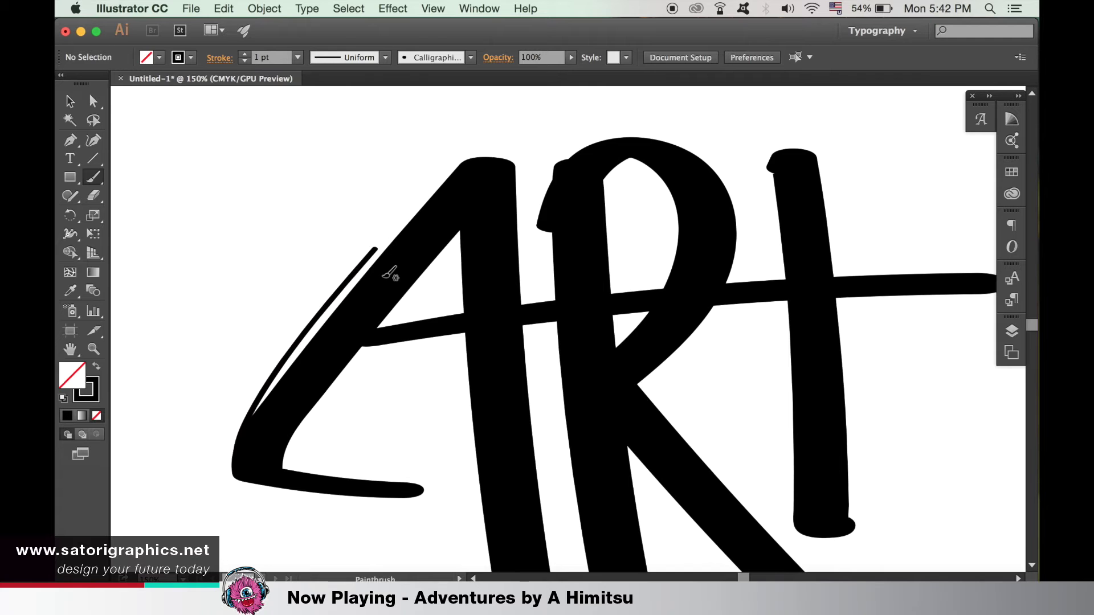
Add thin accent lines beside the A's diagonal, tick marks, and lines along its foot.
{"action": "key", "text": "super+minus"}
{"action": "key", "text": "super+minus"}
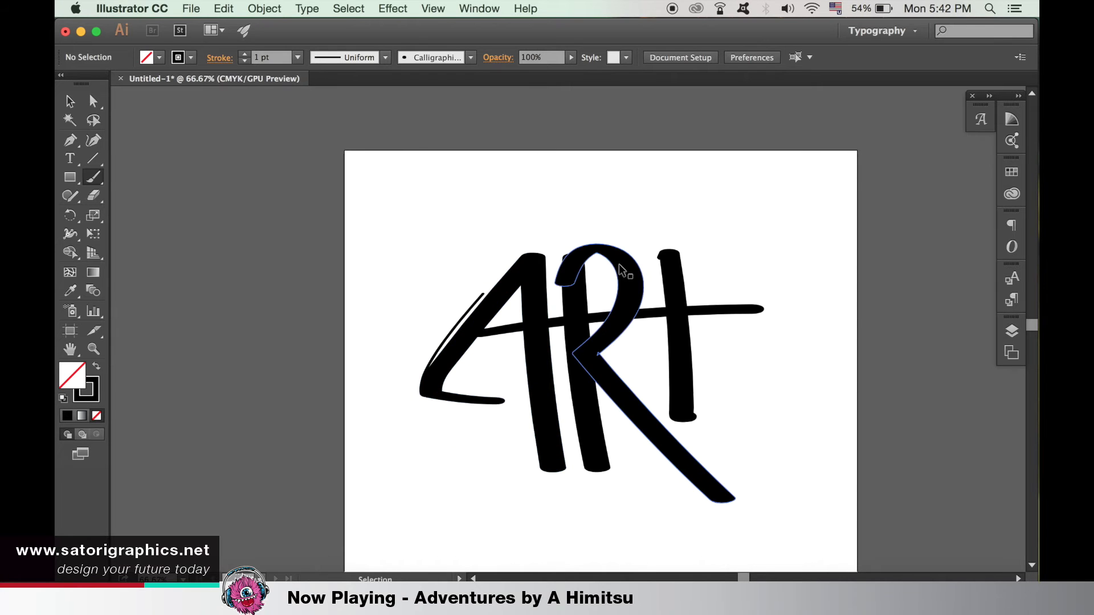
{"action": "key", "text": "super+plus"}
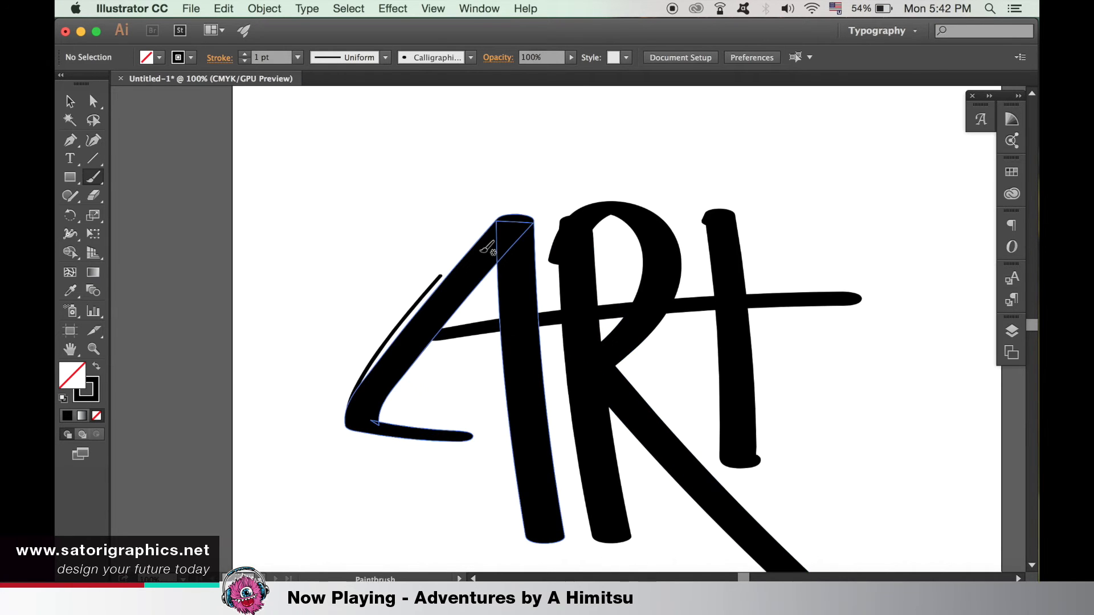
{"action": "key", "text": "super+plus"}
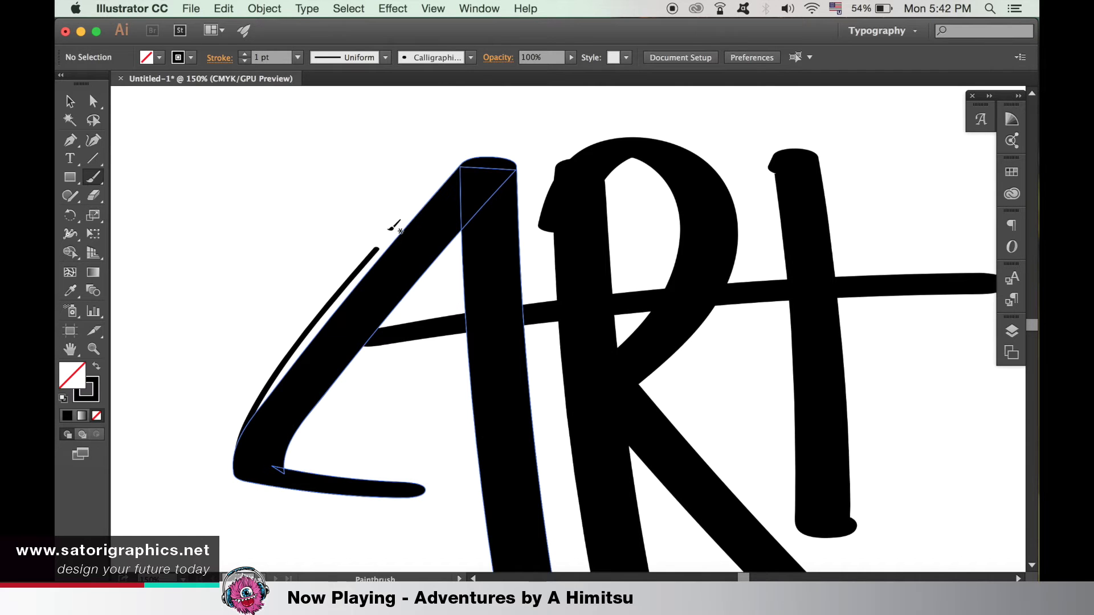
{"action": "left_click_drag", "start_coordinate": [387, 232], "coordinate": [481, 174]}
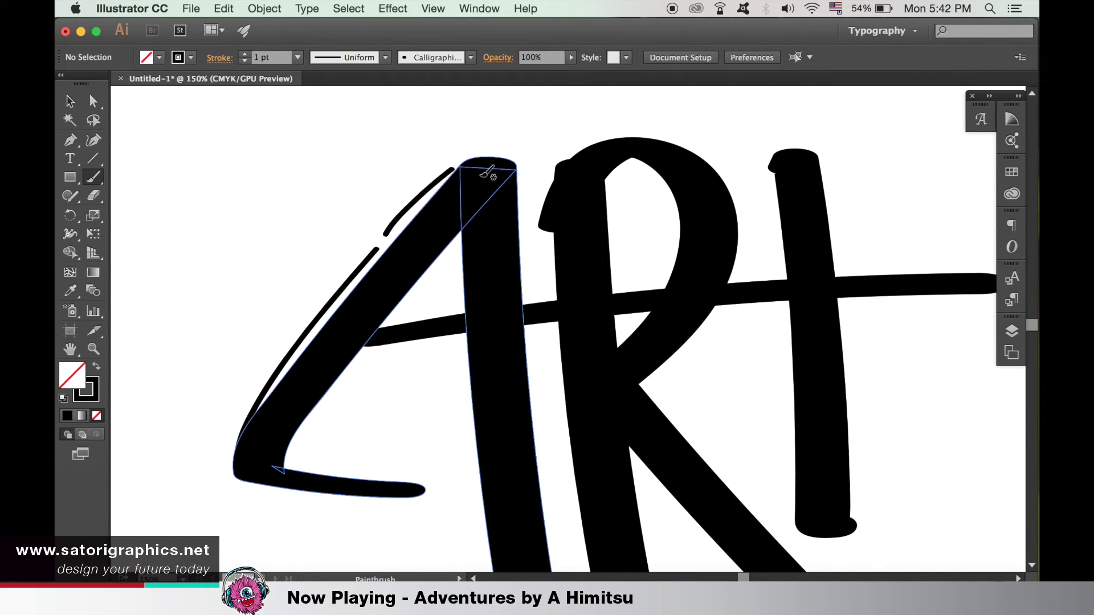
{"action": "key", "text": "super+z"}
{"action": "left_click_drag", "start_coordinate": [384, 237], "coordinate": [455, 165]}
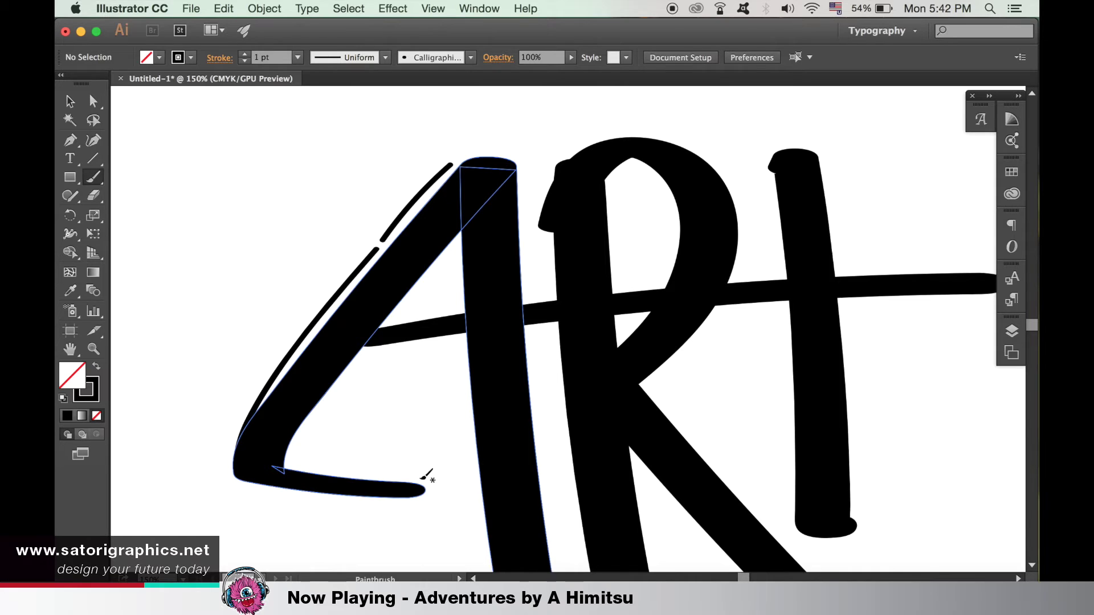
{"action": "mouse_move", "coordinate": [426, 475]}
{"action": "left_mouse_down"}
{"action": "mouse_move", "coordinate": [422, 506]}
{"action": "mouse_move", "coordinate": [413, 491]}
{"action": "mouse_move", "coordinate": [410, 506]}
{"action": "left_mouse_up"}
{"action": "left_click_drag", "start_coordinate": [298, 447], "coordinate": [405, 465]}
{"action": "left_click_drag", "start_coordinate": [292, 450], "coordinate": [407, 464]}
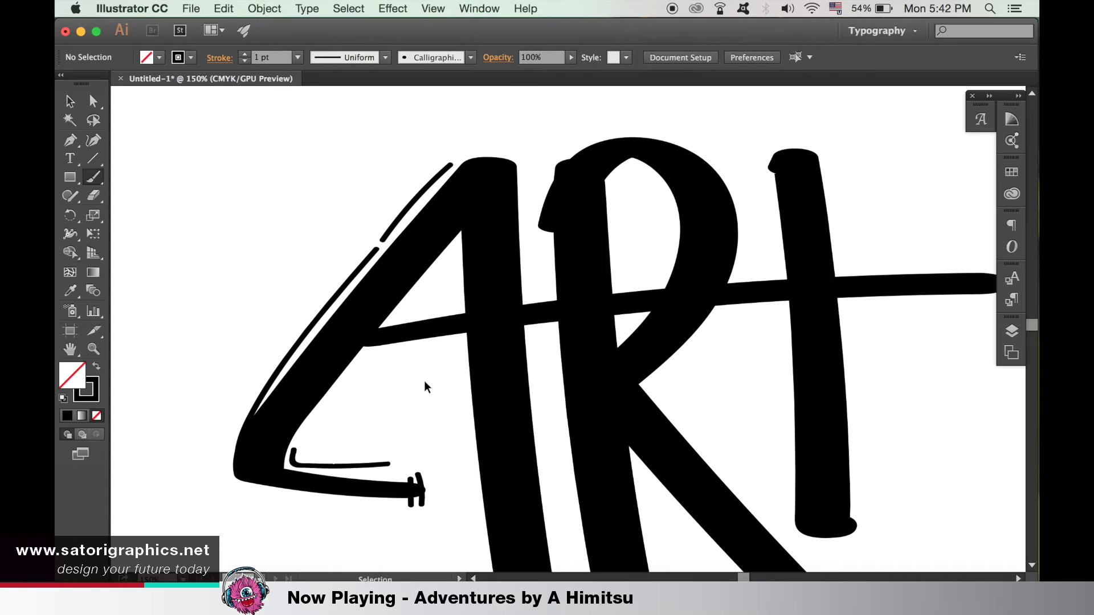
{"action": "mouse_move", "coordinate": [292, 454]}
{"action": "left_mouse_down"}
{"action": "mouse_move", "coordinate": [301, 465]}
{"action": "mouse_move", "coordinate": [391, 465]}
{"action": "mouse_move", "coordinate": [409, 476]}
{"action": "left_mouse_up"}
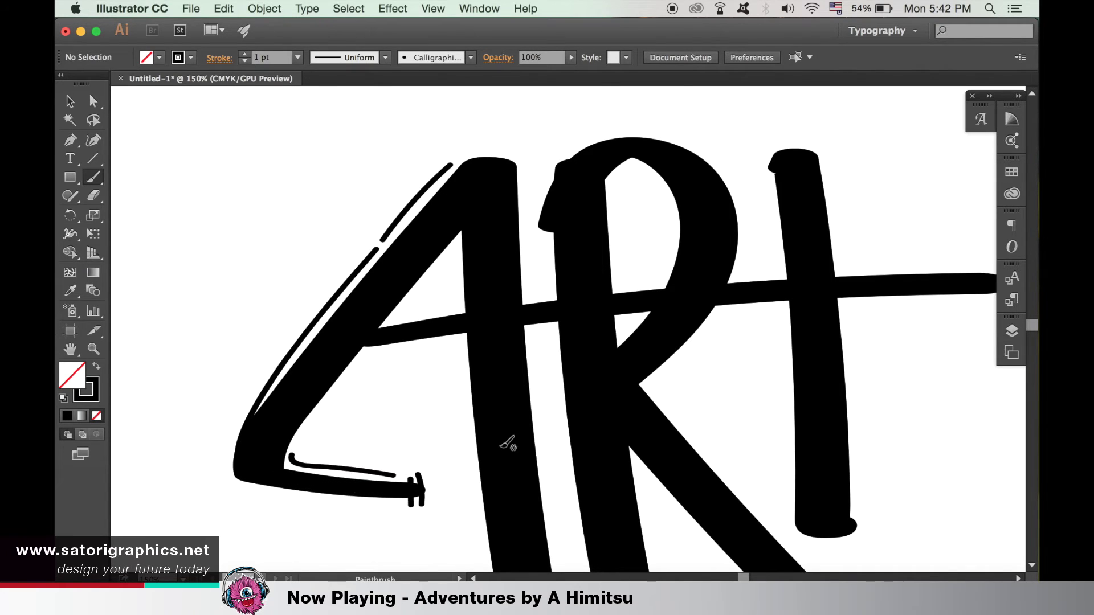
{"action": "key", "text": "super+minus"}
{"action": "key", "text": "super+minus"}
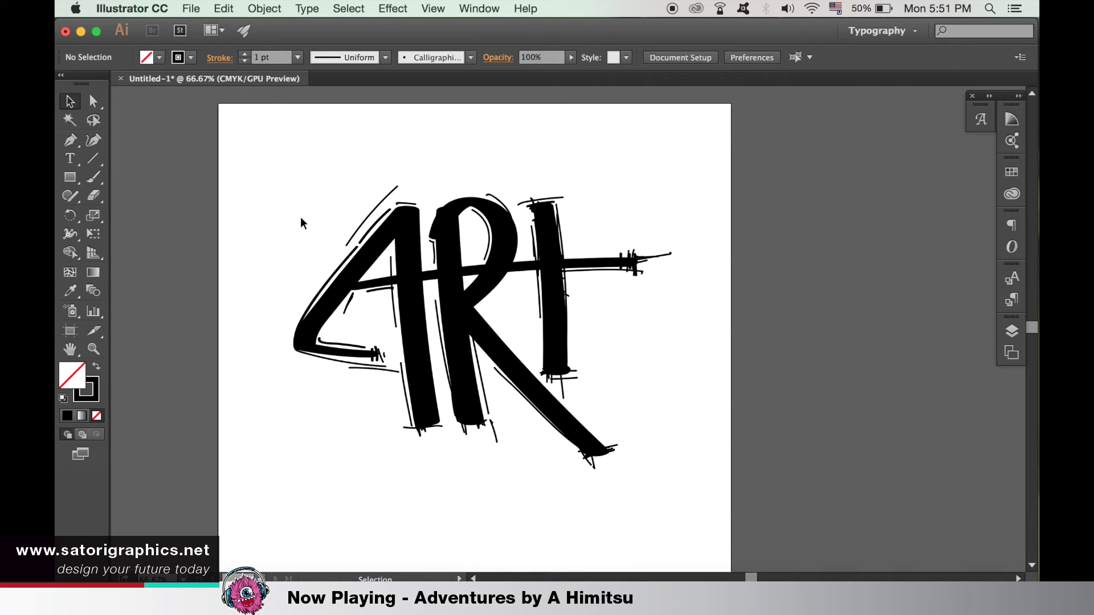
Create a new calligraphic brush with 44% roundness and size raised to 12 pt.
{"action": "left_click", "coordinate": [471, 58]}
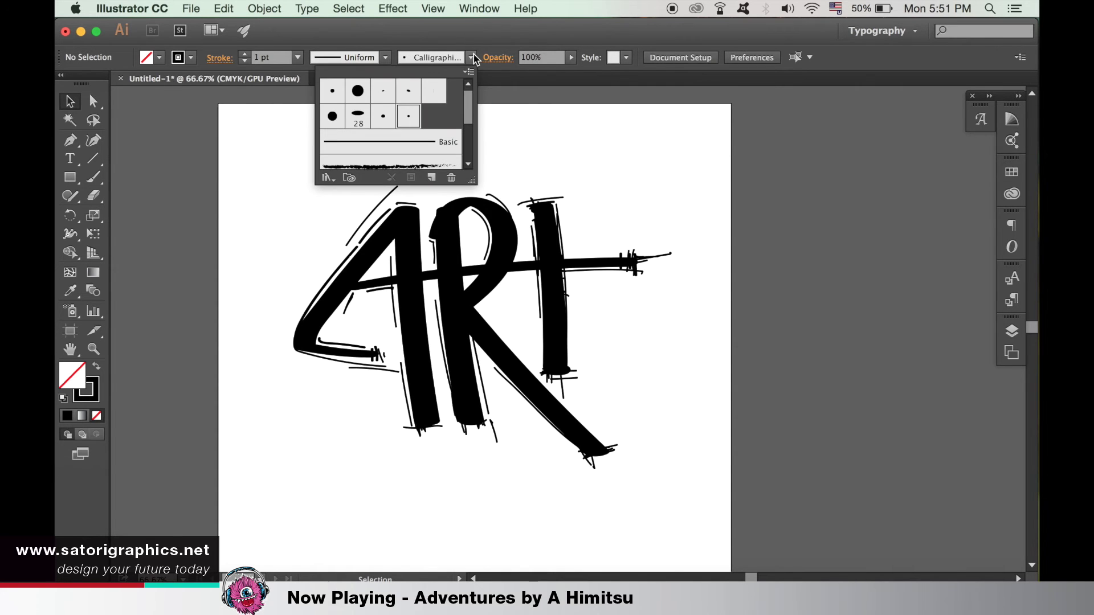
{"action": "left_click", "coordinate": [468, 73]}
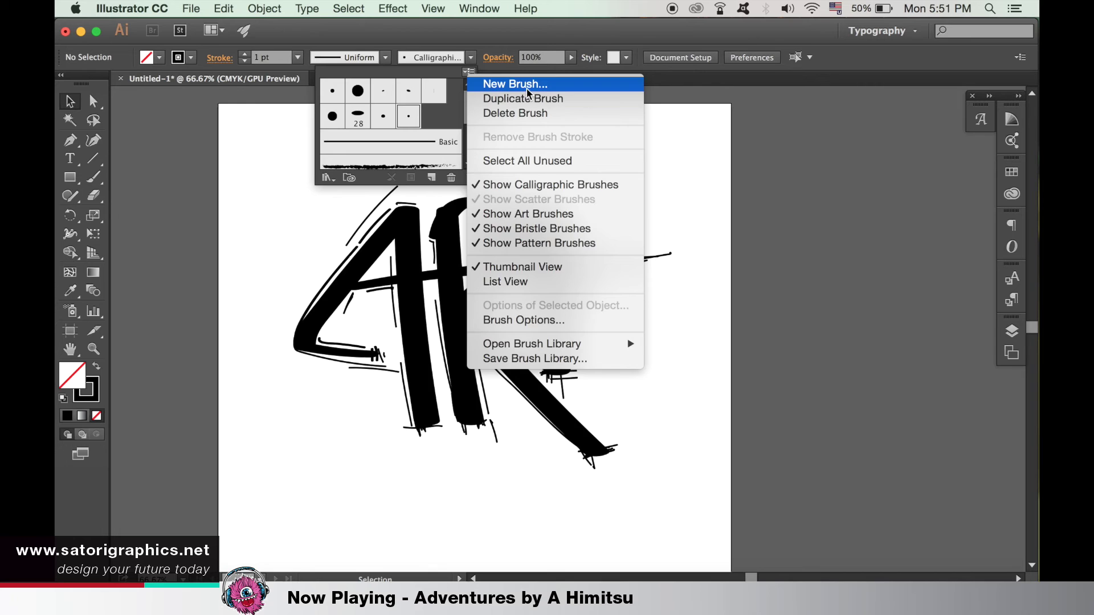
{"action": "left_click", "coordinate": [513, 84]}
{"action": "left_click", "coordinate": [599, 412]}
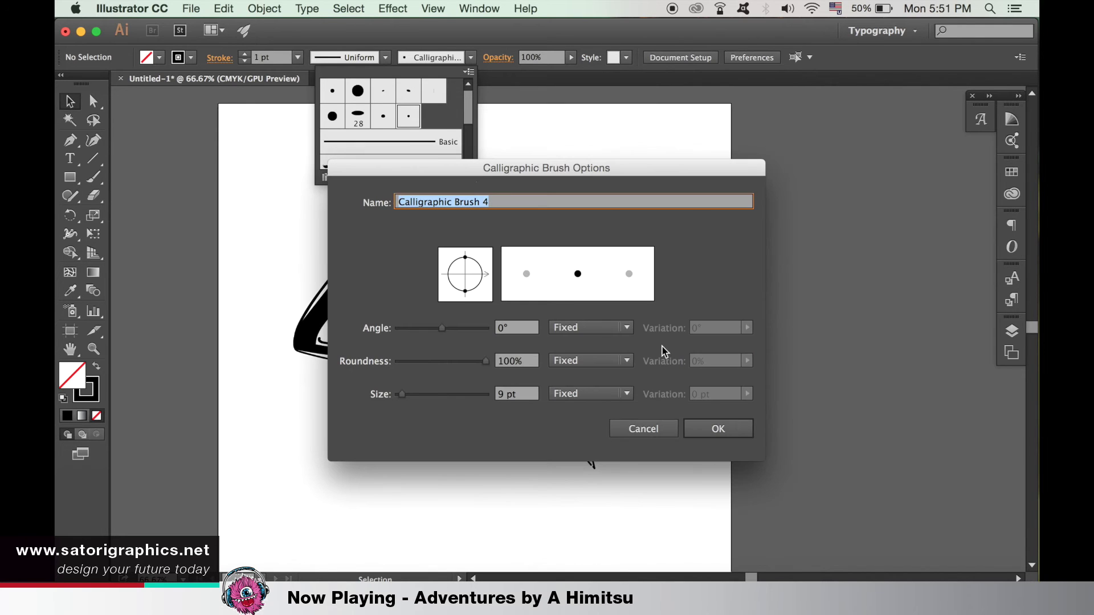
{"action": "left_click_drag", "start_coordinate": [461, 361], "coordinate": [437, 361]}
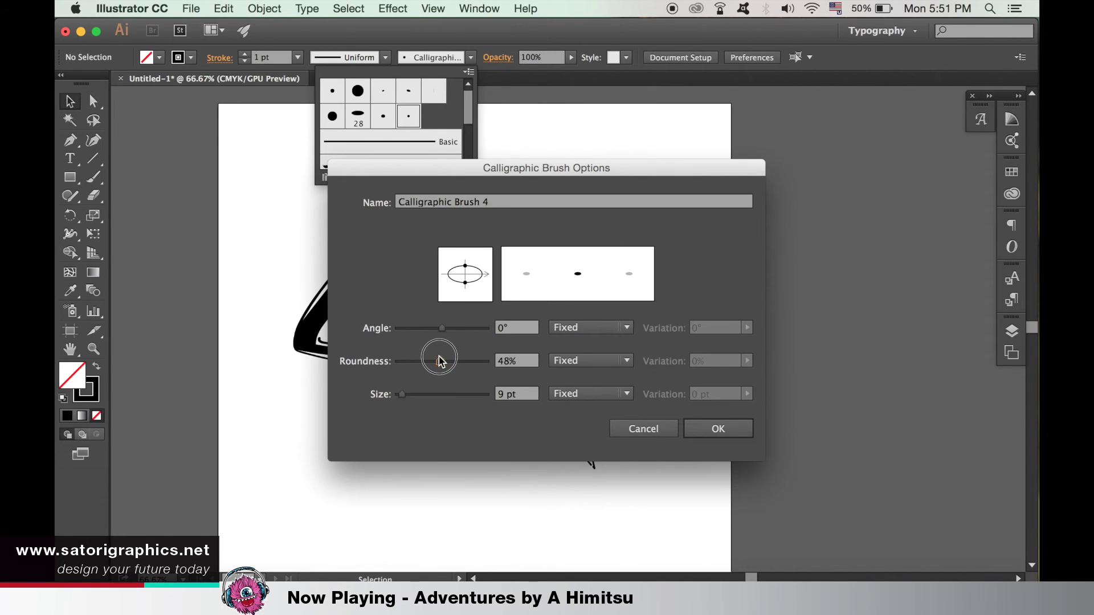
{"action": "left_click_drag", "start_coordinate": [402, 394], "coordinate": [402, 397]}
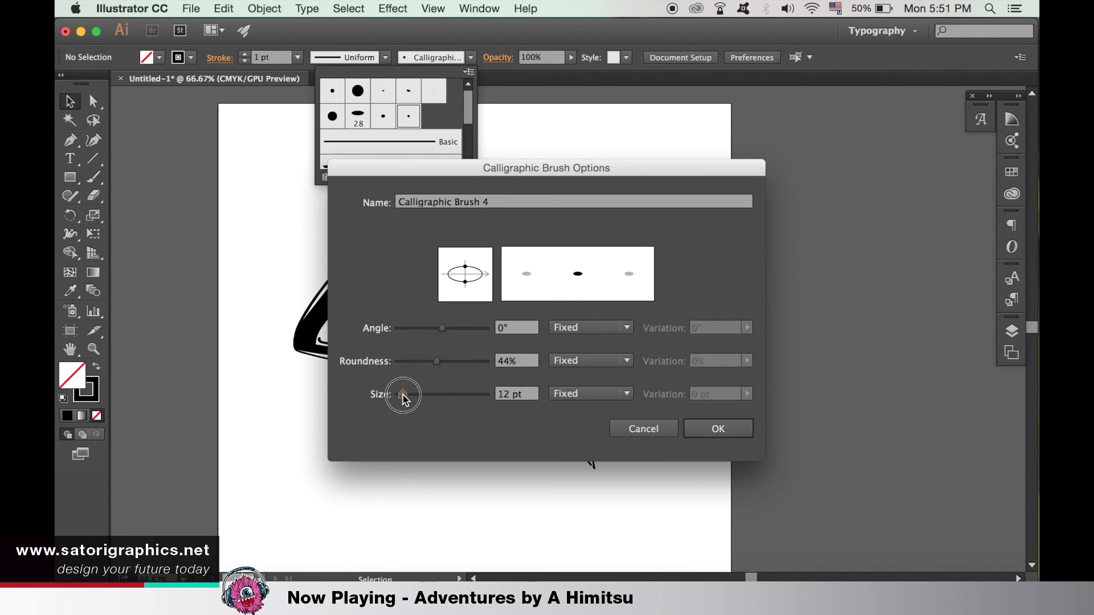
{"action": "left_click", "coordinate": [717, 430]}
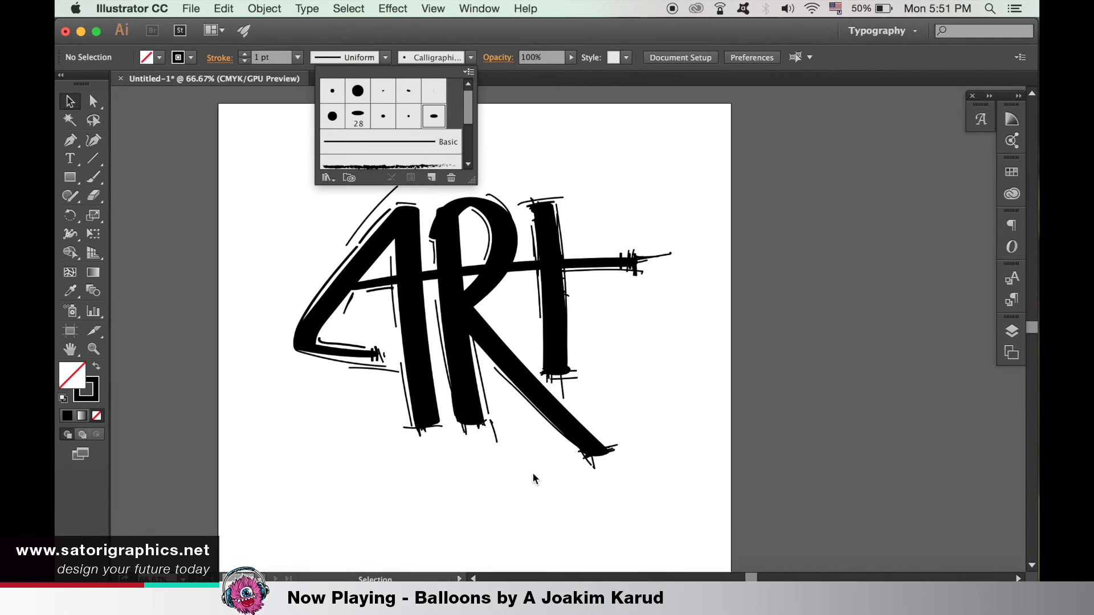
Switch to the Paintbrush, test a stroke right of the T, and zoom in on the crossbar.
{"action": "left_click", "coordinate": [646, 358]}
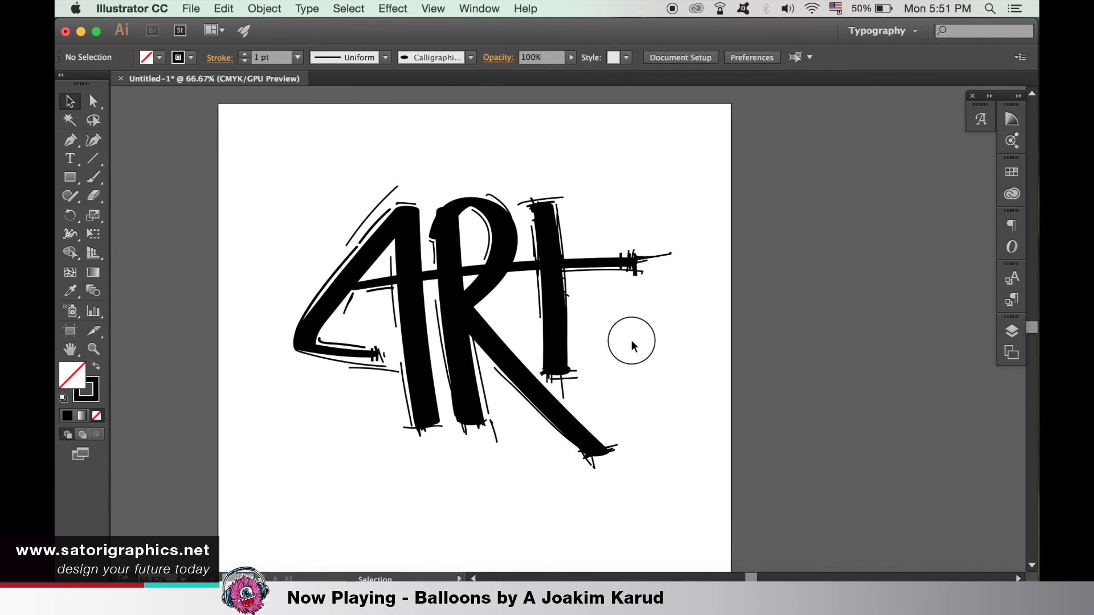
{"action": "left_click", "coordinate": [93, 178]}
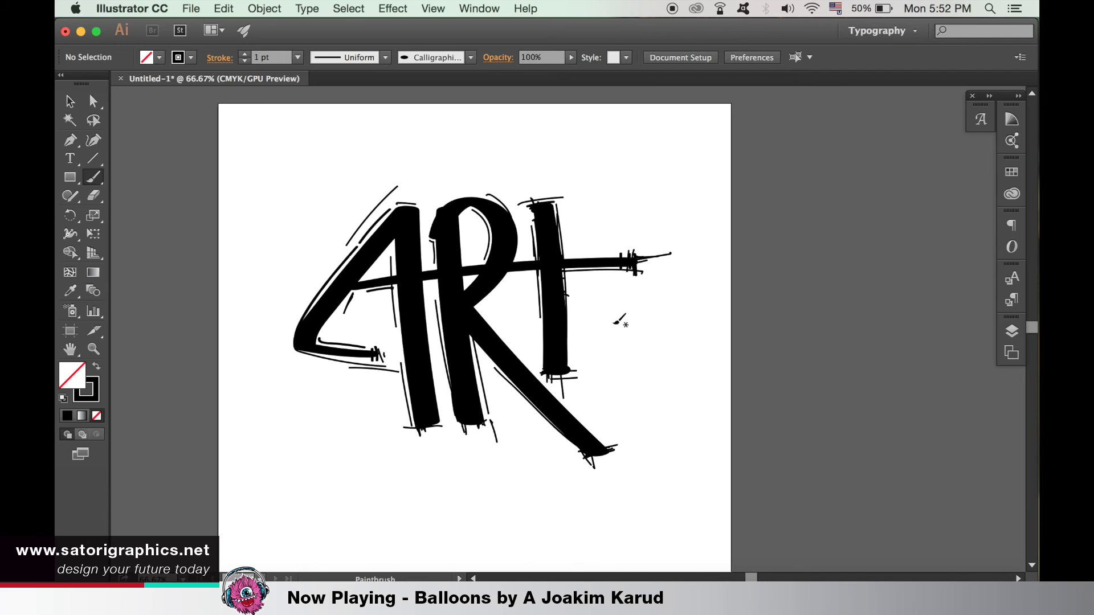
{"action": "left_click_drag", "start_coordinate": [616, 323], "coordinate": [664, 321]}
{"action": "key", "text": "super+z"}
{"action": "key", "text": "super+equal"}
{"action": "key", "text": "super+equal"}
{"action": "left_click_drag", "start_coordinate": [647, 308], "coordinate": [517, 472]}
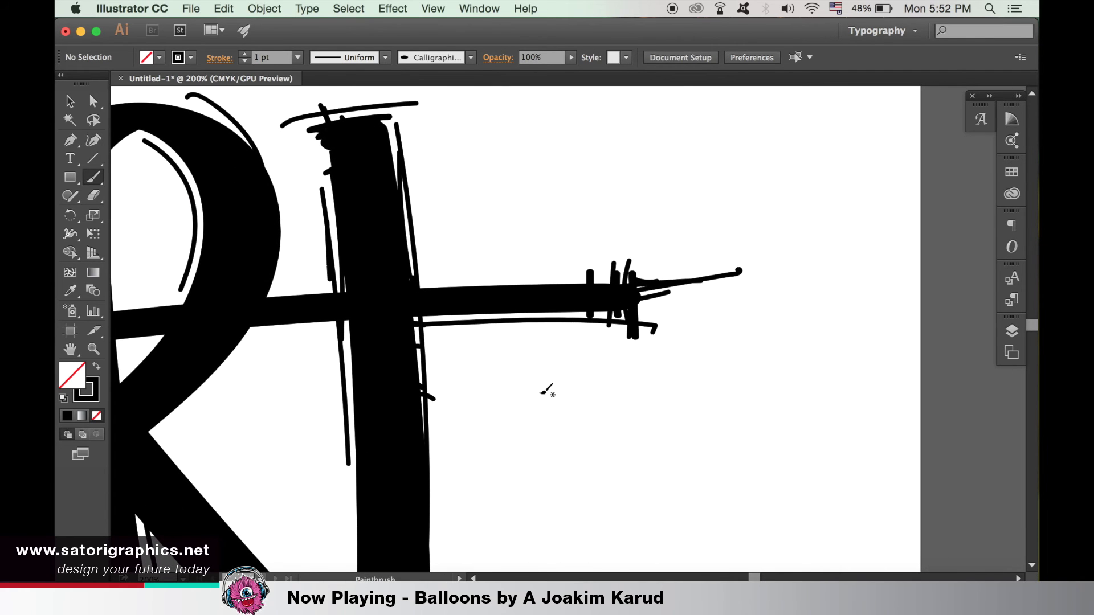
{"action": "key", "text": "super+equal"}
Write the signature 'Satori' at the T's crossbar end, dotting the i.
{"action": "mouse_move", "coordinate": [623, 182]}
{"action": "left_mouse_down"}
{"action": "mouse_move", "coordinate": [621, 199]}
{"action": "mouse_move", "coordinate": [553, 245]}
{"action": "left_mouse_up"}
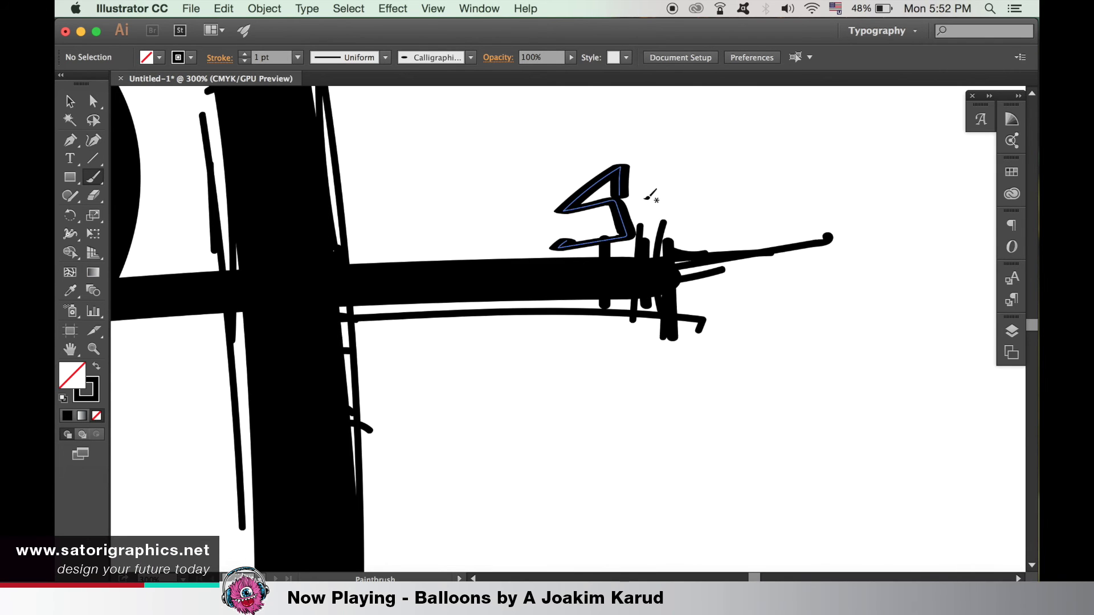
{"action": "left_click_drag", "start_coordinate": [662, 223], "coordinate": [699, 251]}
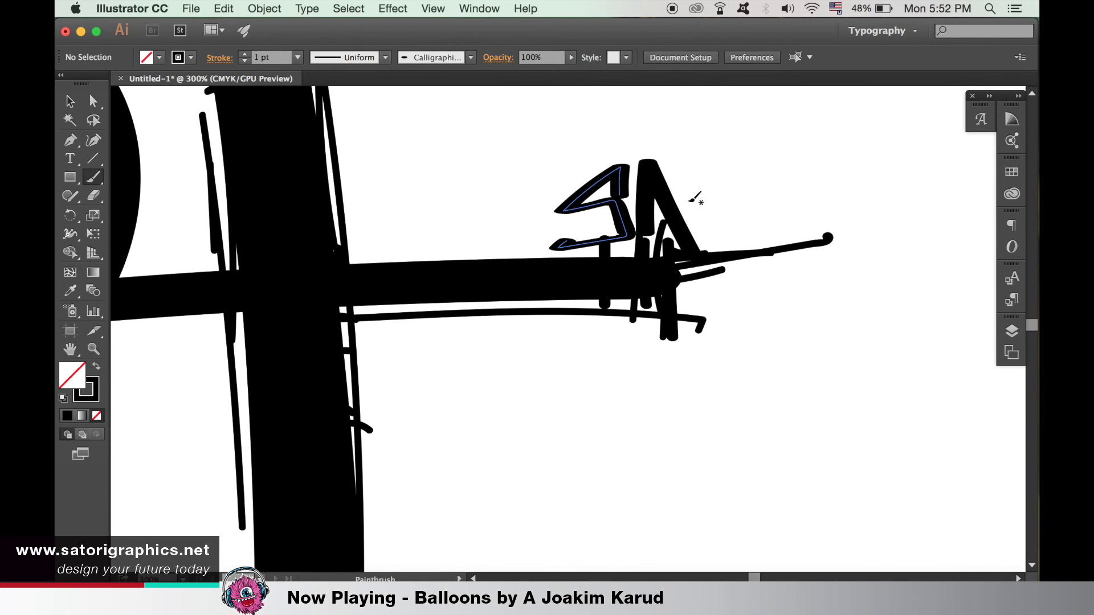
{"action": "left_click_drag", "start_coordinate": [667, 181], "coordinate": [788, 161]}
{"action": "left_click_drag", "start_coordinate": [702, 181], "coordinate": [701, 232]}
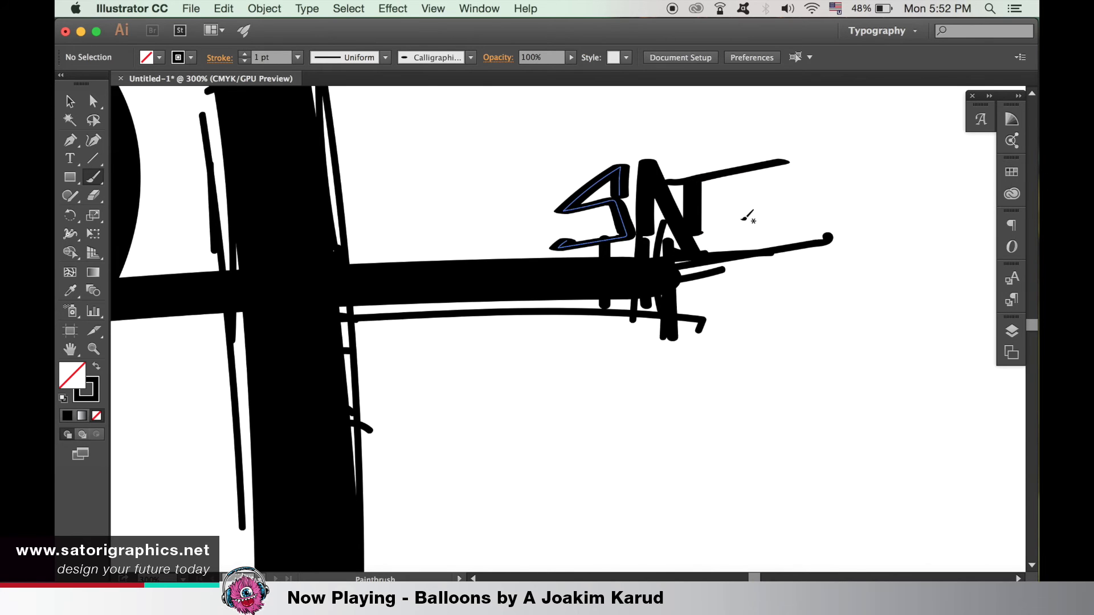
{"action": "mouse_move", "coordinate": [745, 196]}
{"action": "left_mouse_down"}
{"action": "mouse_move", "coordinate": [760, 175]}
{"action": "mouse_move", "coordinate": [795, 217]}
{"action": "left_mouse_up"}
{"action": "left_click_drag", "start_coordinate": [810, 168], "coordinate": [847, 240]}
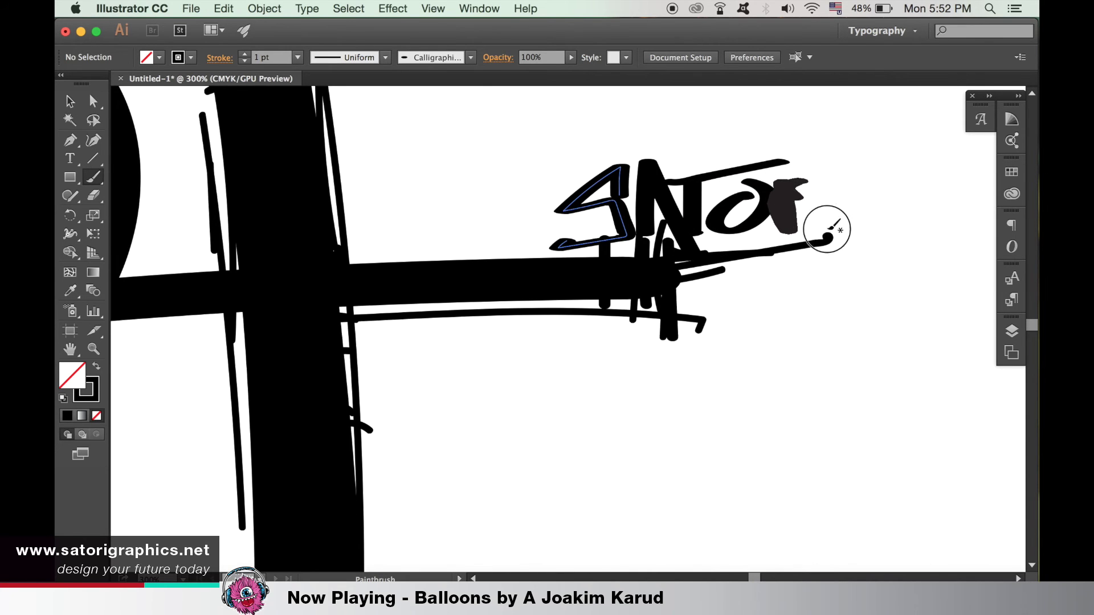
{"action": "left_click_drag", "start_coordinate": [812, 177], "coordinate": [837, 211]}
{"action": "left_click_drag", "start_coordinate": [787, 141], "coordinate": [807, 161]}
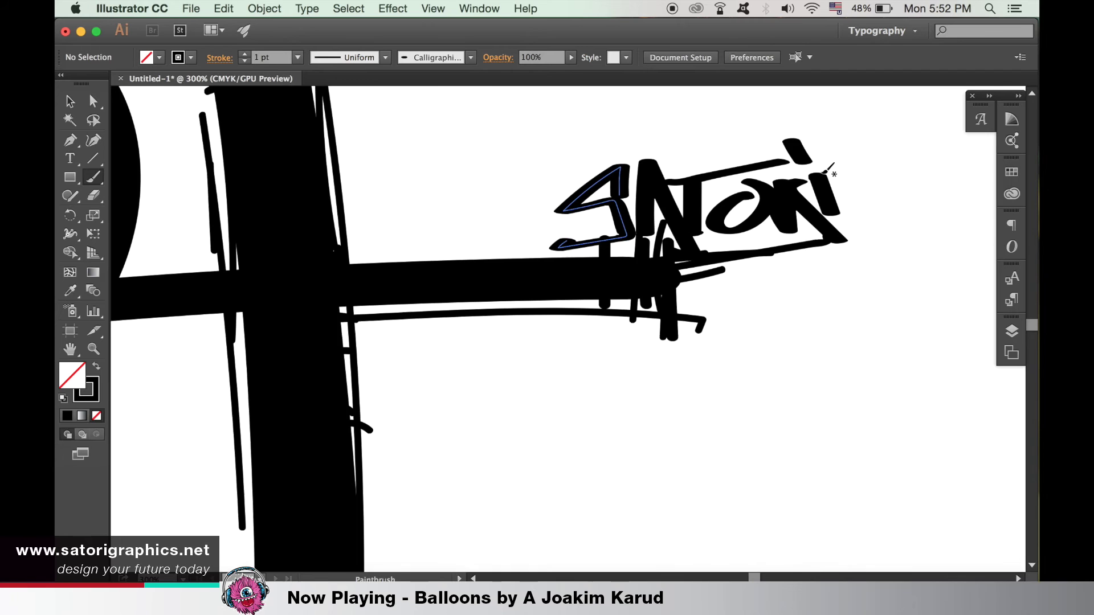
{"action": "key", "text": "super+minus"}
{"action": "key", "text": "super+minus"}
{"action": "key", "text": "super+minus"}
{"action": "key", "text": "super+minus"}
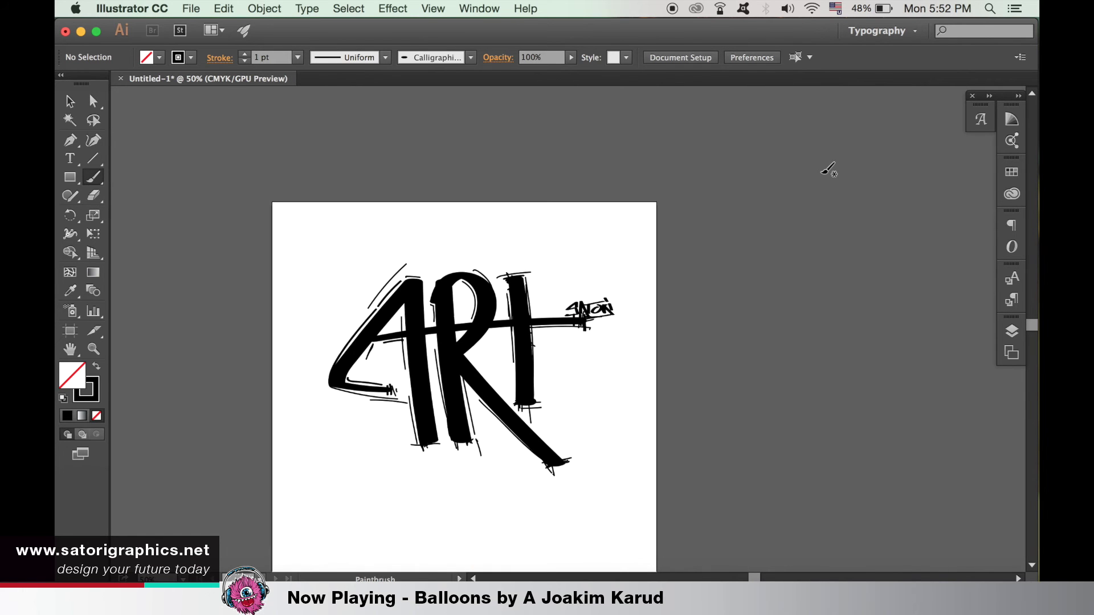
Select the whole signed ART tag and convert its strokes to filled outlines.
{"action": "left_click", "coordinate": [69, 103]}
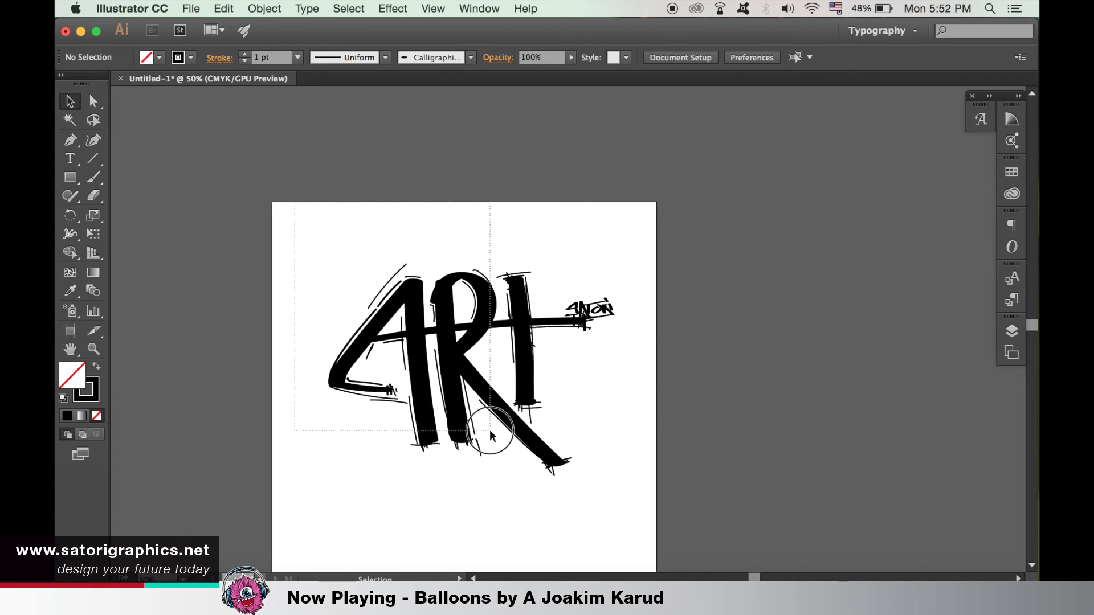
{"action": "left_click_drag", "start_coordinate": [295, 208], "coordinate": [634, 527]}
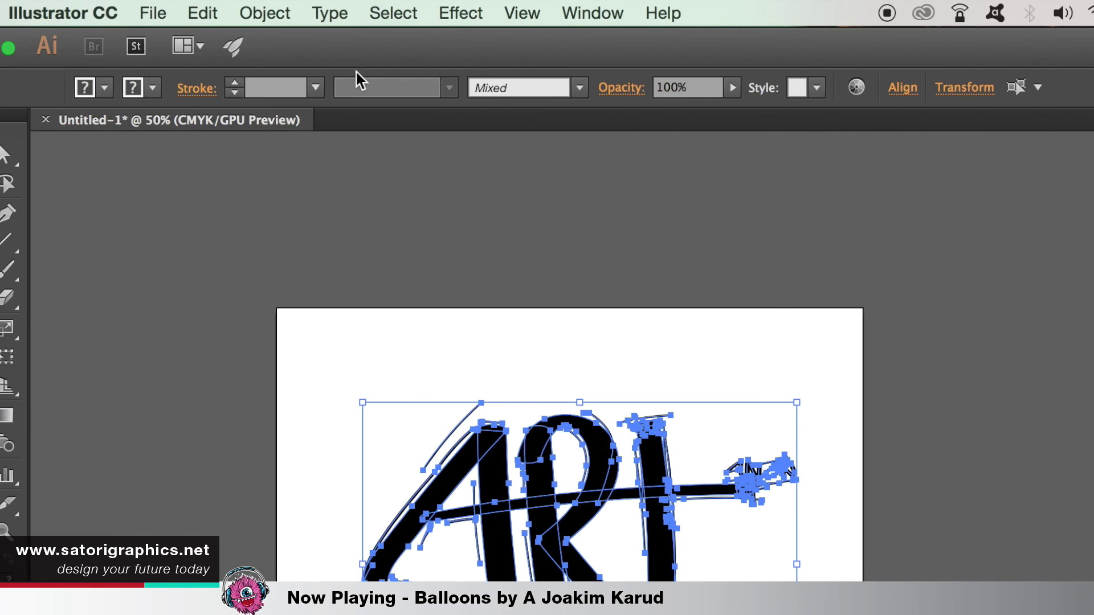
{"action": "left_click", "coordinate": [278, 8]}
{"action": "mouse_move", "coordinate": [271, 453]}
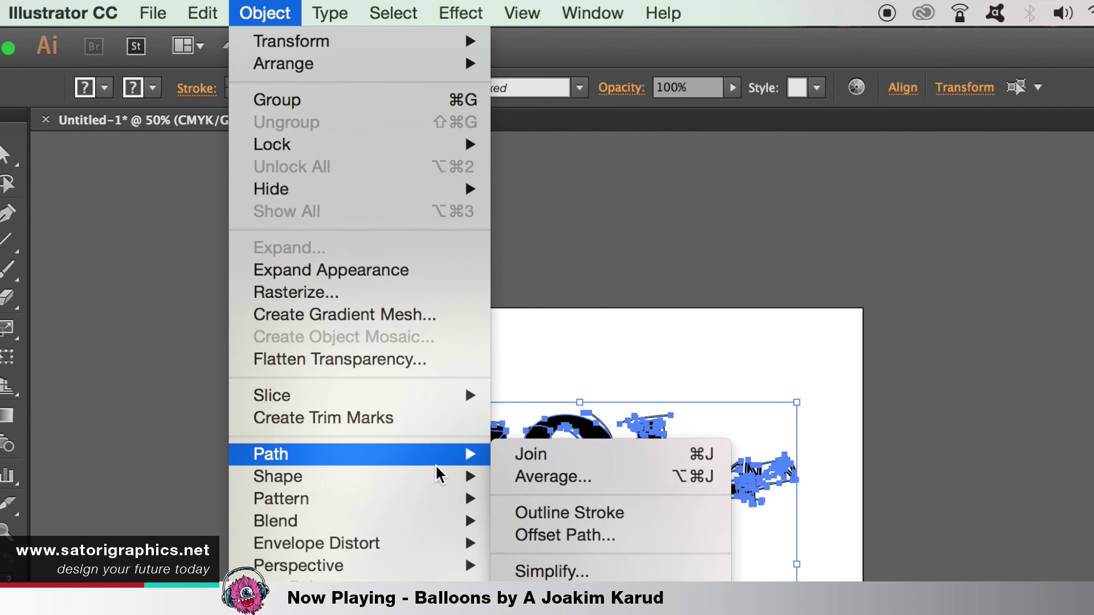
{"action": "left_click", "coordinate": [598, 515]}
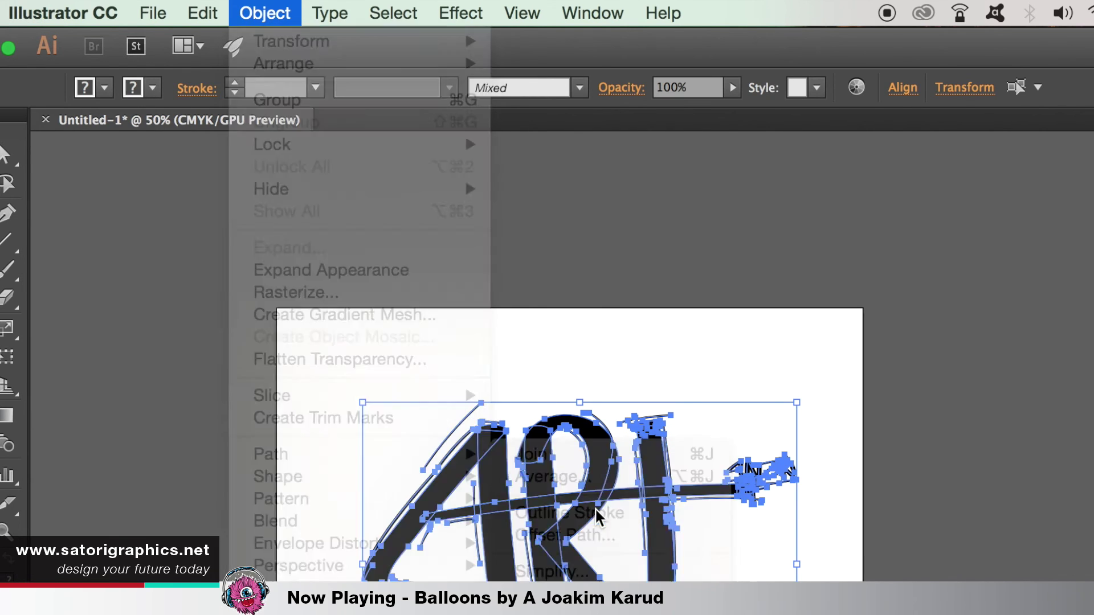
{"action": "left_click", "coordinate": [695, 422]}
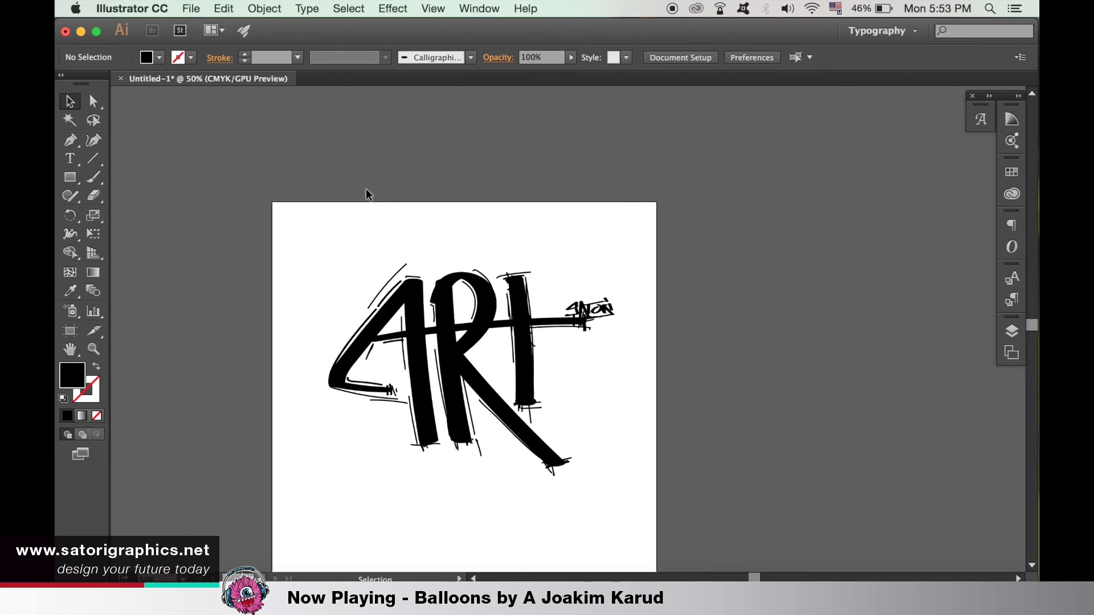
Place a duplicate of the outlined ART to the right of the artboard and select it.
{"action": "left_click_drag", "start_coordinate": [342, 296], "coordinate": [325, 167]}
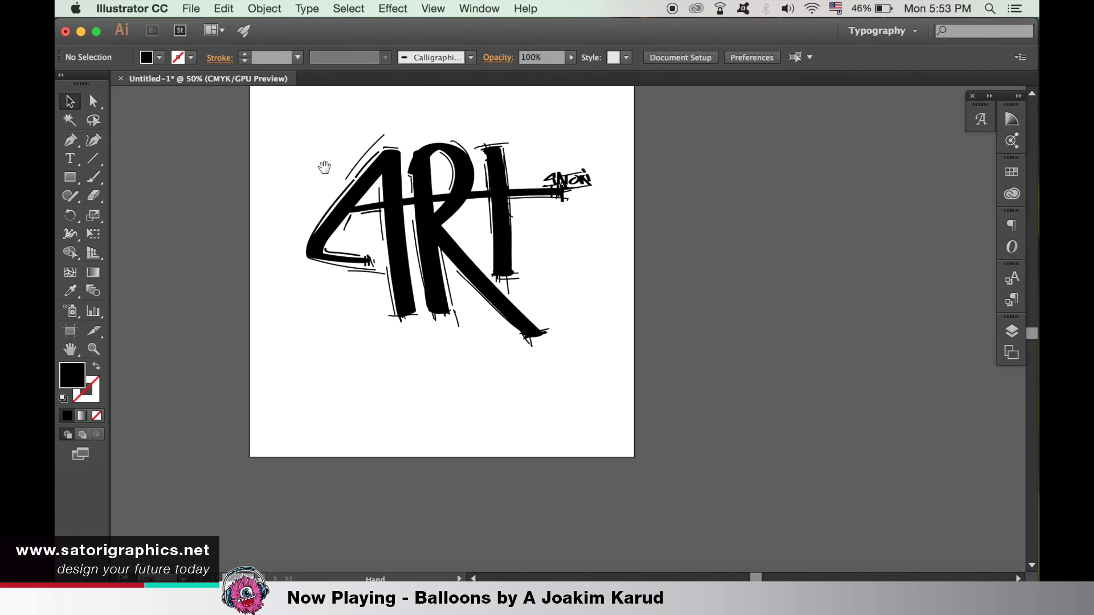
{"action": "left_click_drag", "start_coordinate": [300, 108], "coordinate": [634, 416]}
{"action": "left_click_drag", "start_coordinate": [566, 317], "coordinate": [567, 383]}
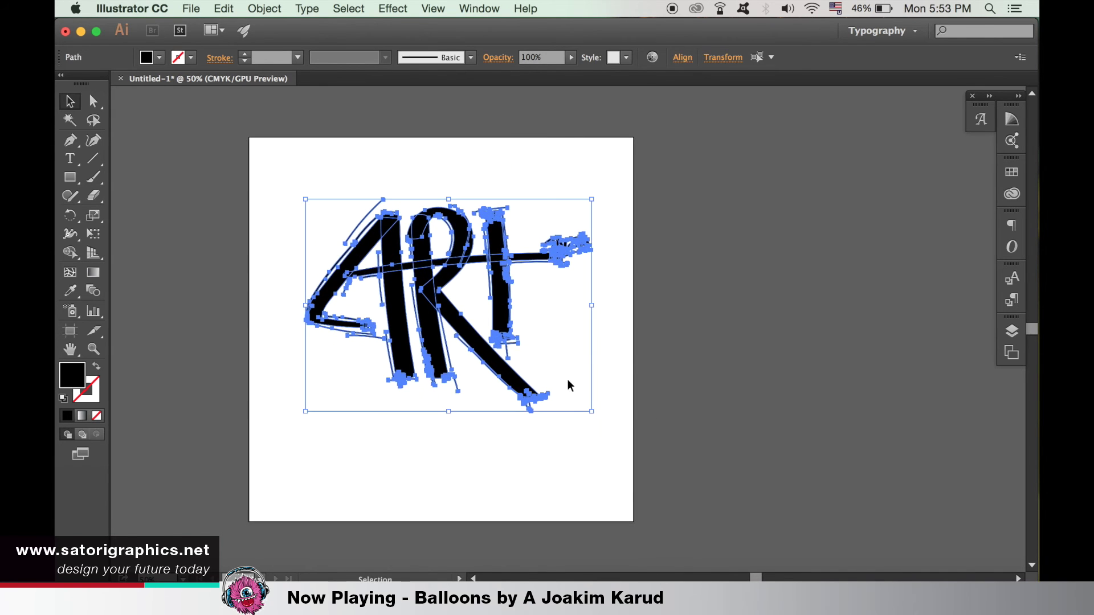
{"action": "scroll", "coordinate": [447, 317], "scroll_direction": "up", "scroll_amount": 5}
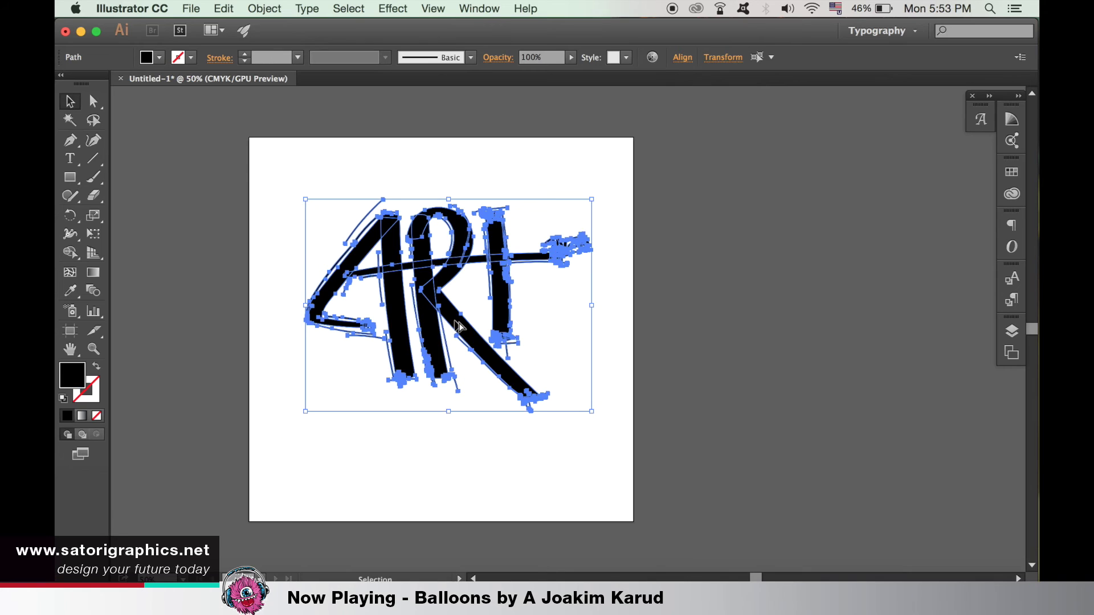
{"action": "left_click_drag", "start_coordinate": [455, 321], "coordinate": [813, 319]}
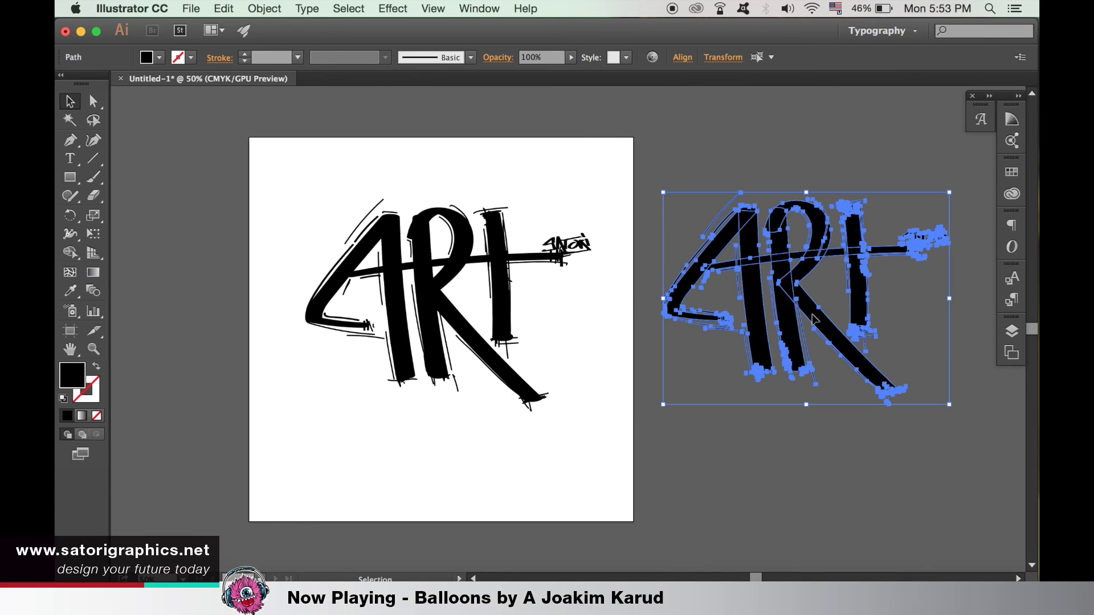
{"action": "left_click", "coordinate": [761, 385]}
{"action": "left_click_drag", "start_coordinate": [685, 98], "coordinate": [974, 474]}
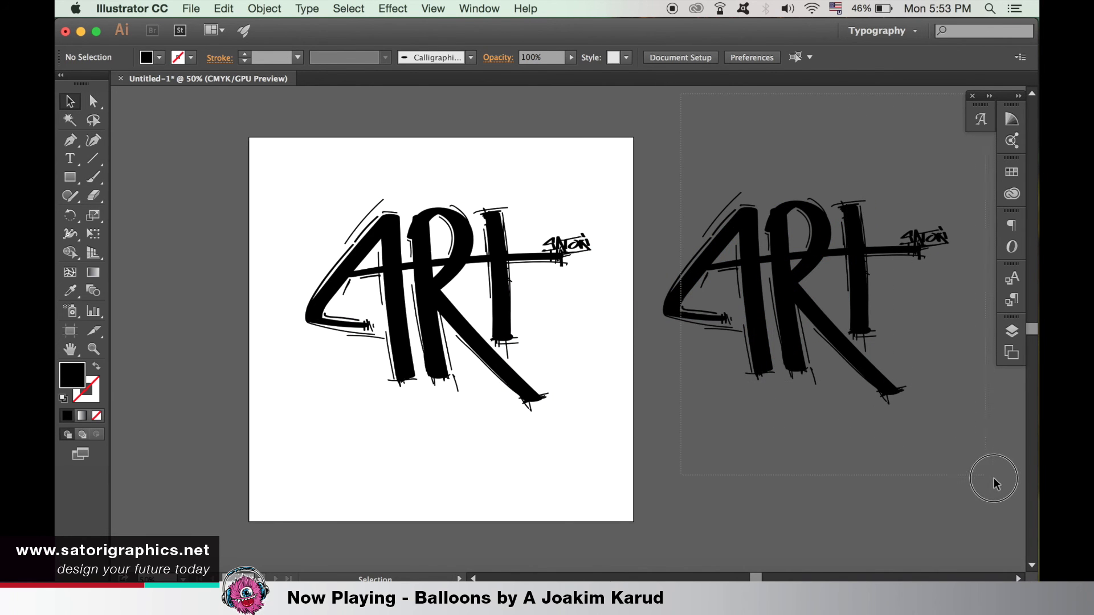
Set the selected duplicate's fill colour to white (FFFFFF).
{"action": "double_click", "coordinate": [73, 375]}
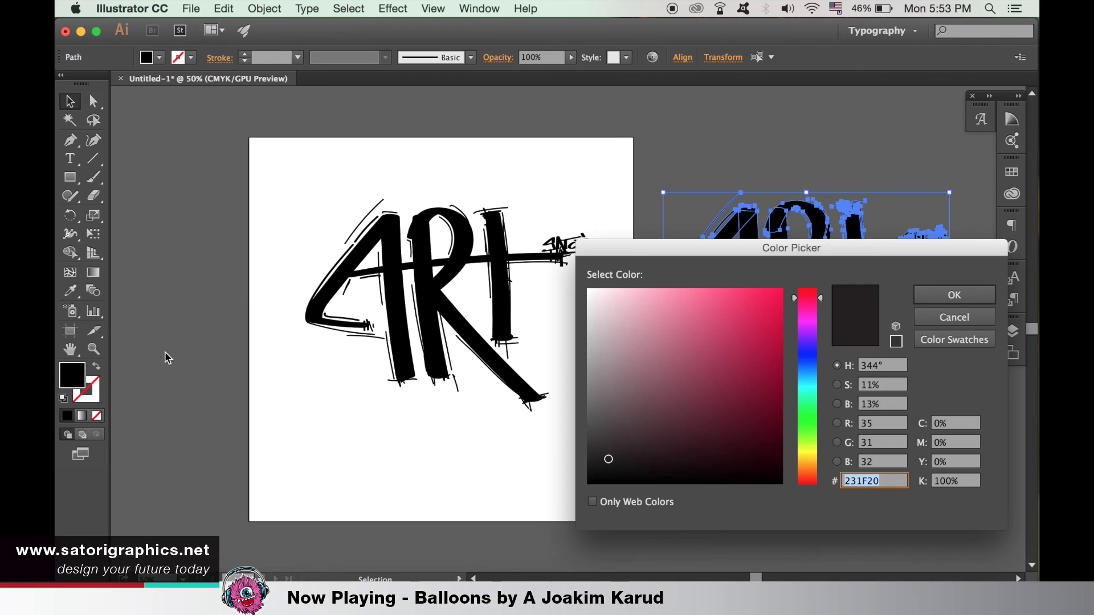
{"action": "left_click_drag", "start_coordinate": [621, 345], "coordinate": [583, 285]}
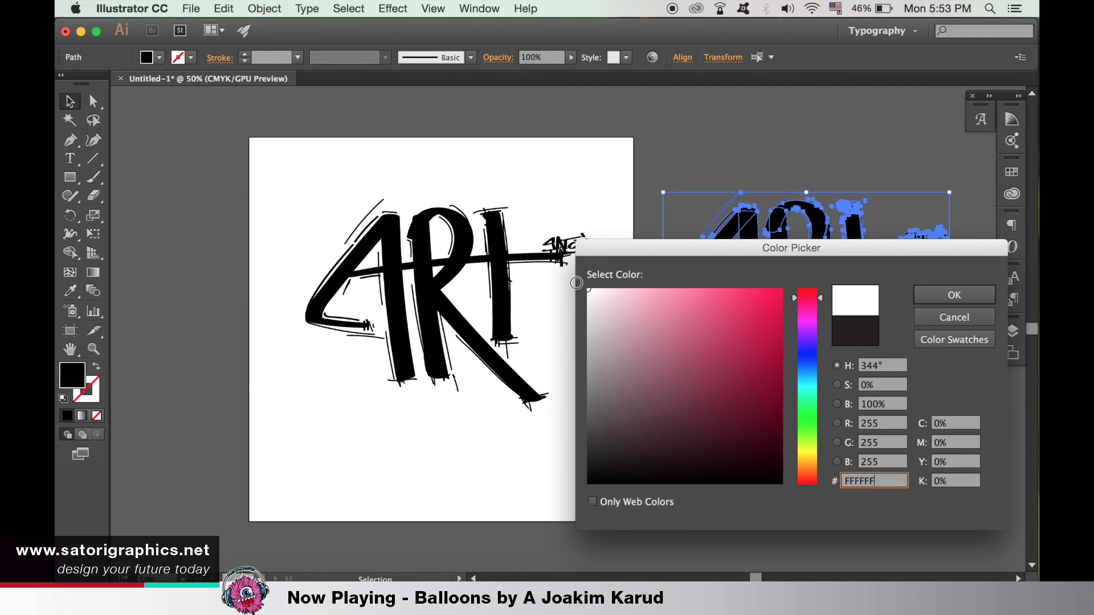
{"action": "left_click", "coordinate": [943, 300]}
{"action": "left_click", "coordinate": [715, 447]}
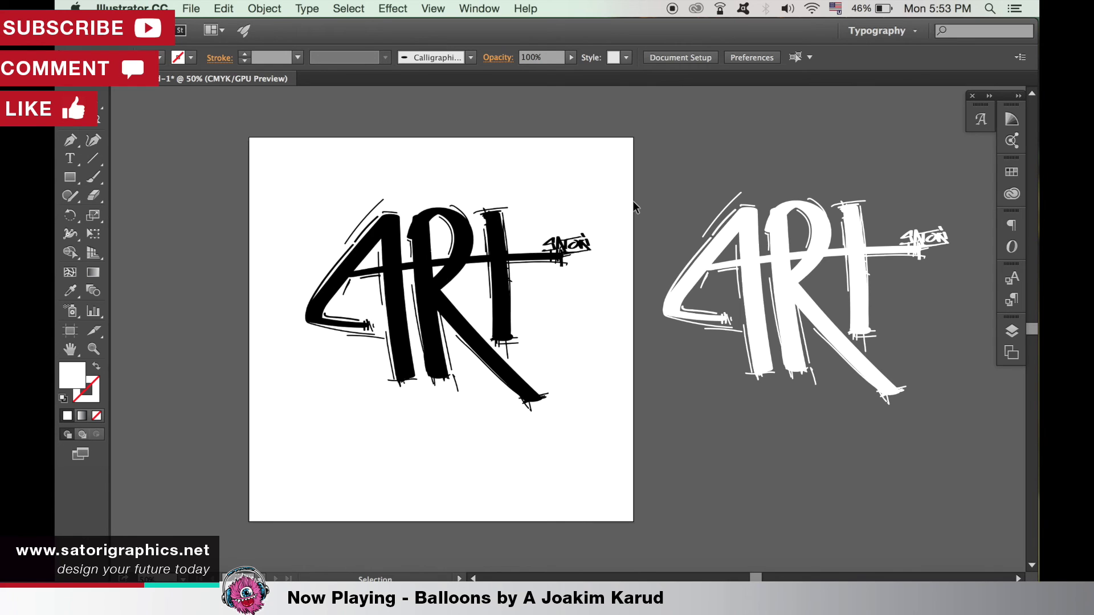
Reselect the white ART copy, copy it, and switch to Photoshop's forest photo.
{"action": "key", "text": "super+minus"}
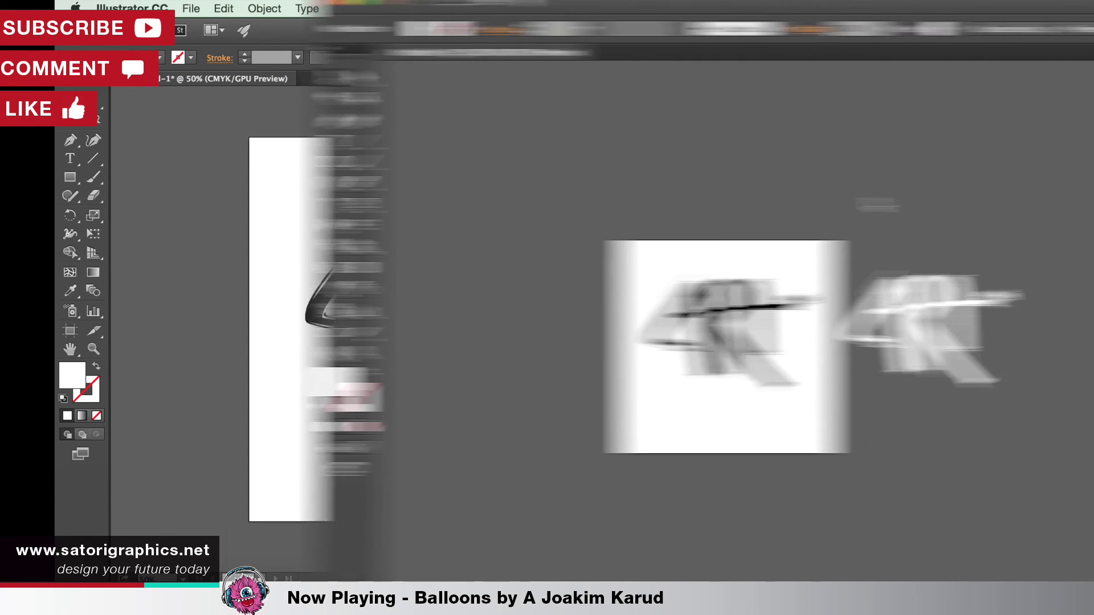
{"action": "left_click_drag", "start_coordinate": [529, 233], "coordinate": [736, 448]}
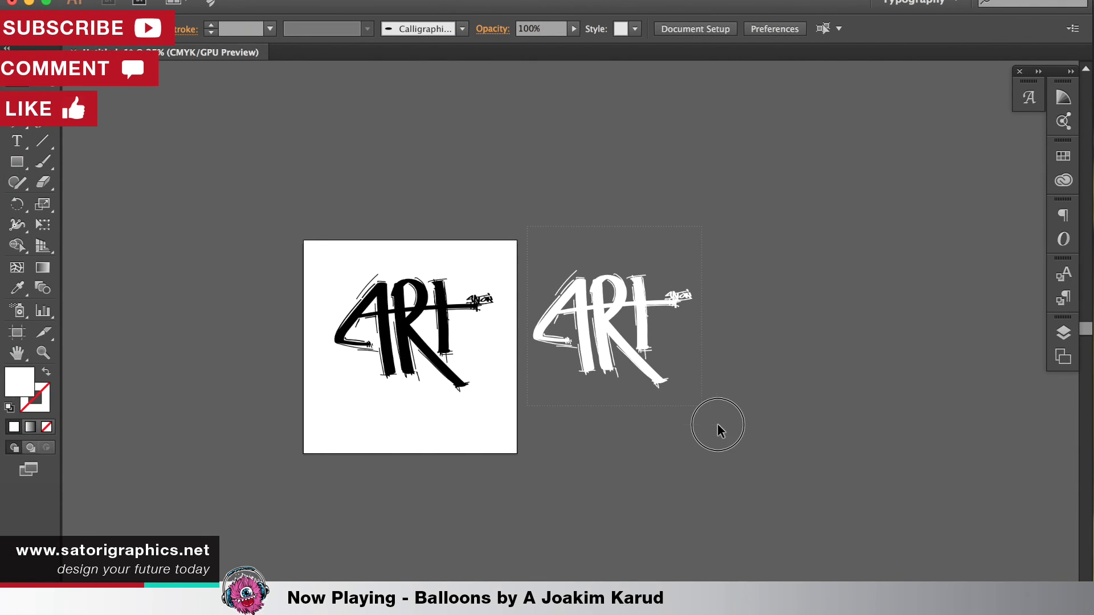
{"action": "left_click", "coordinate": [736, 447]}
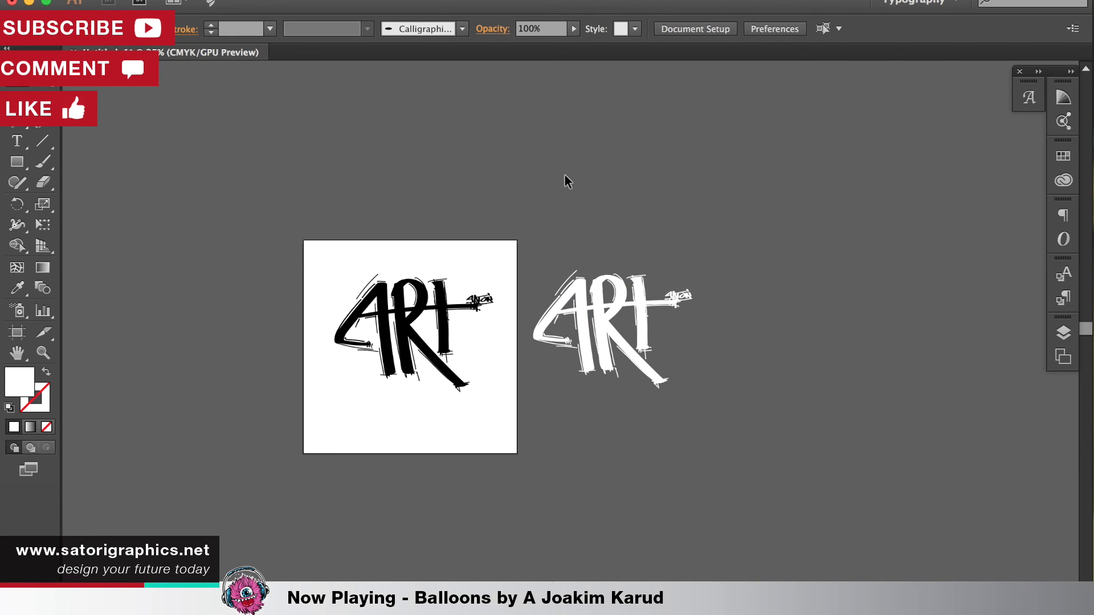
{"action": "left_click_drag", "start_coordinate": [549, 258], "coordinate": [728, 427]}
{"action": "key", "text": "ctrl+shift+b"}
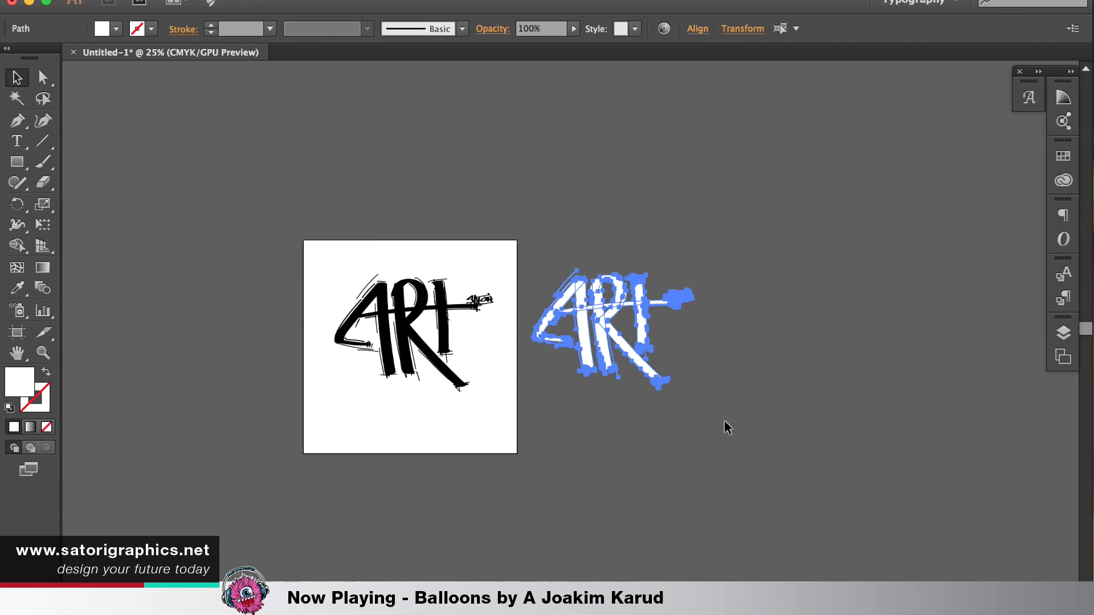
{"action": "key", "text": "ctrl+shift+b"}
{"action": "mouse_move", "coordinate": [549, 569]}
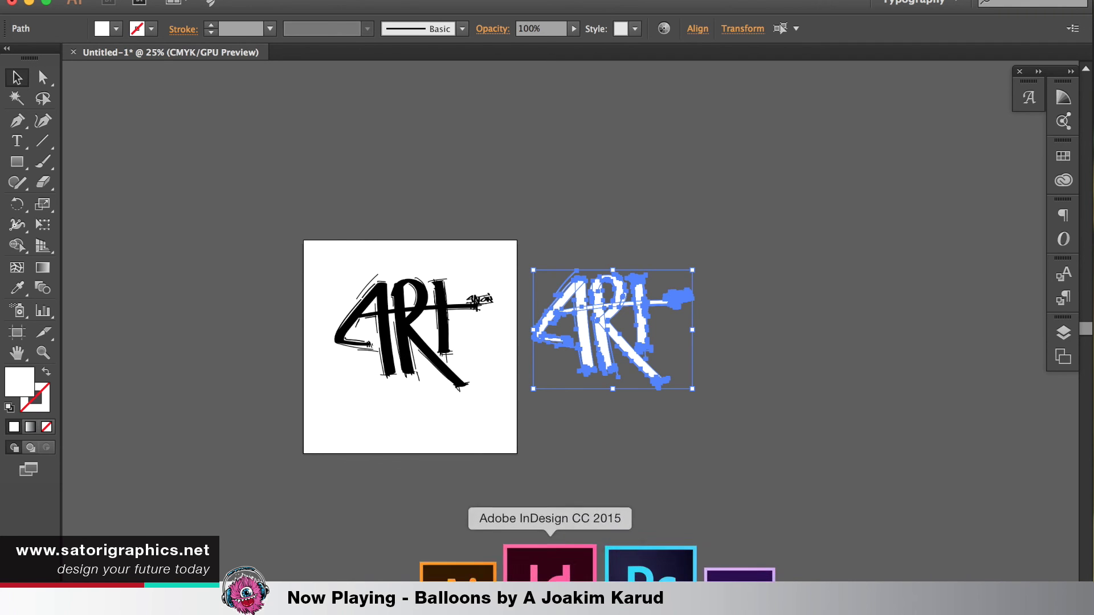
{"action": "left_click", "coordinate": [587, 570]}
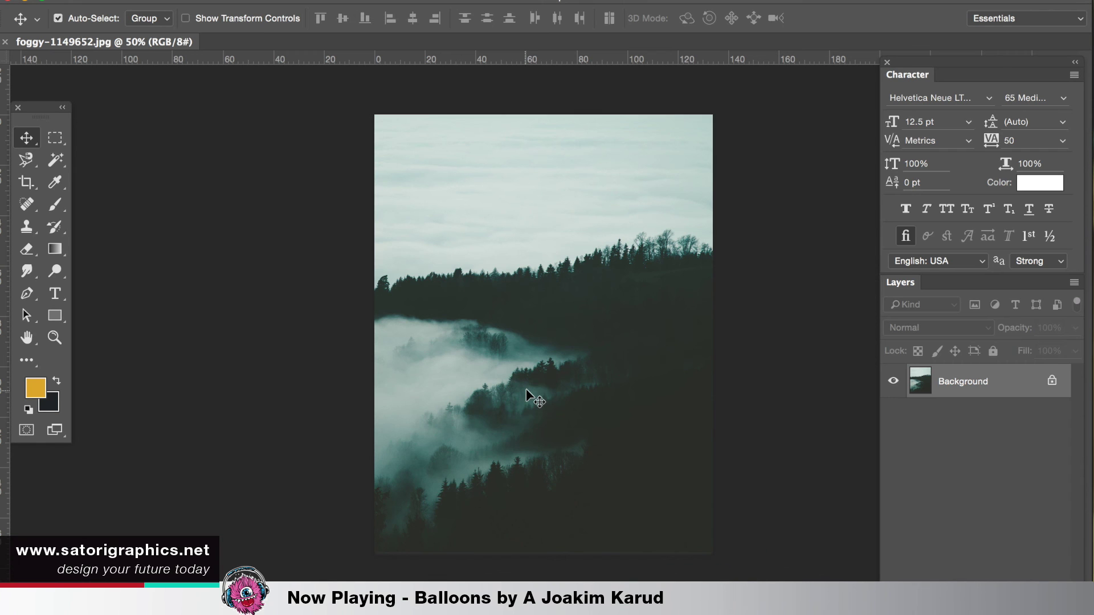
Paste the white ART as pixels, scale it to about half, and place it over the treeline.
{"action": "key", "text": "ctrl+v"}
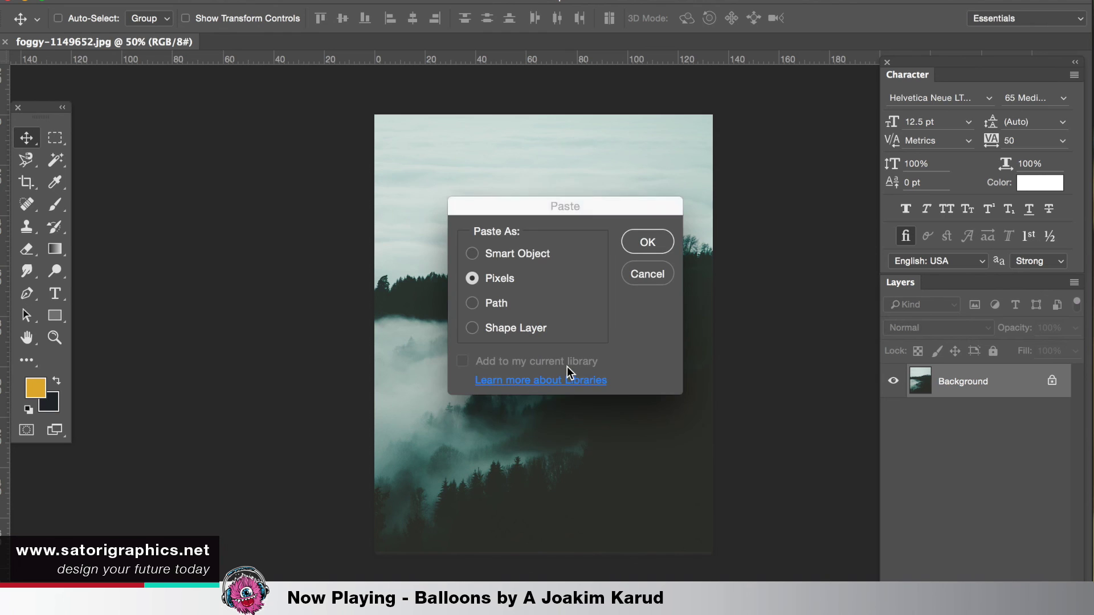
{"action": "left_click", "coordinate": [648, 242]}
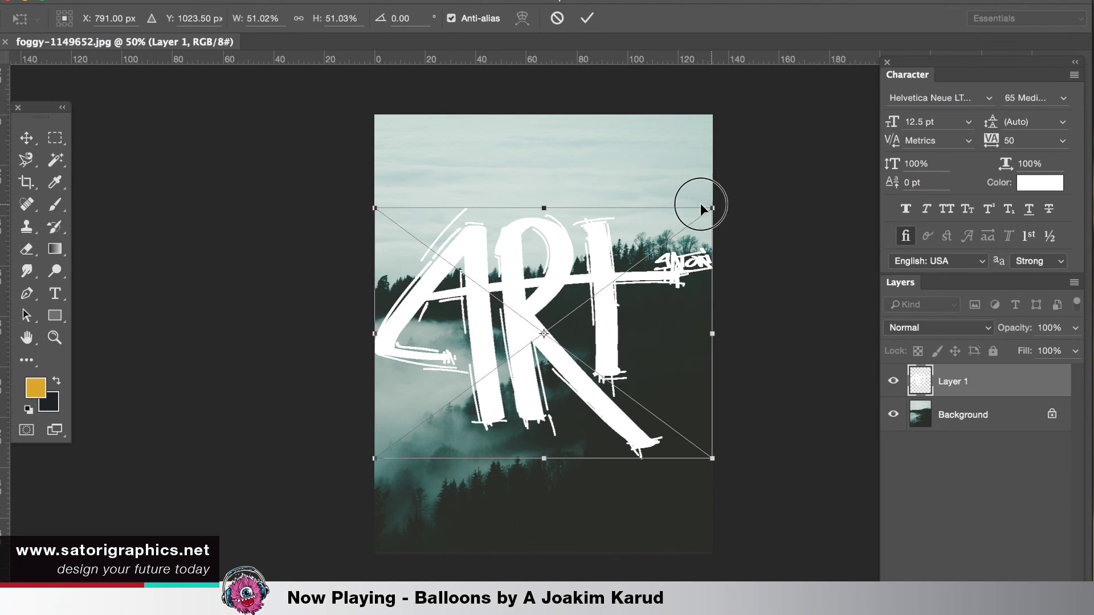
{"action": "left_click_drag", "start_coordinate": [702, 207], "coordinate": [660, 239]}
{"action": "key", "text": "Return"}
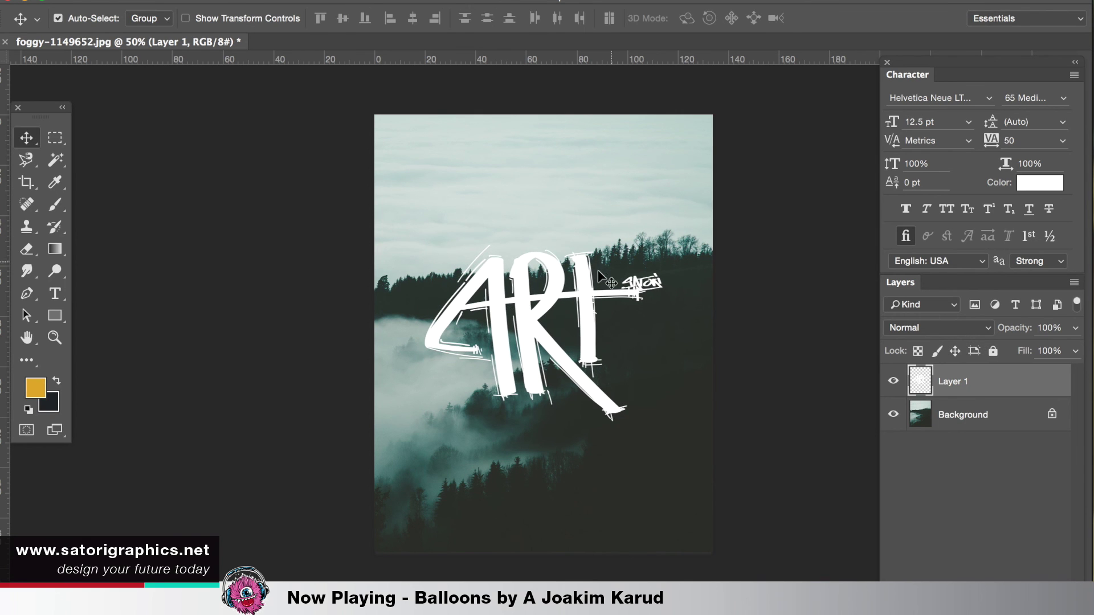
{"action": "left_click_drag", "start_coordinate": [557, 338], "coordinate": [584, 438]}
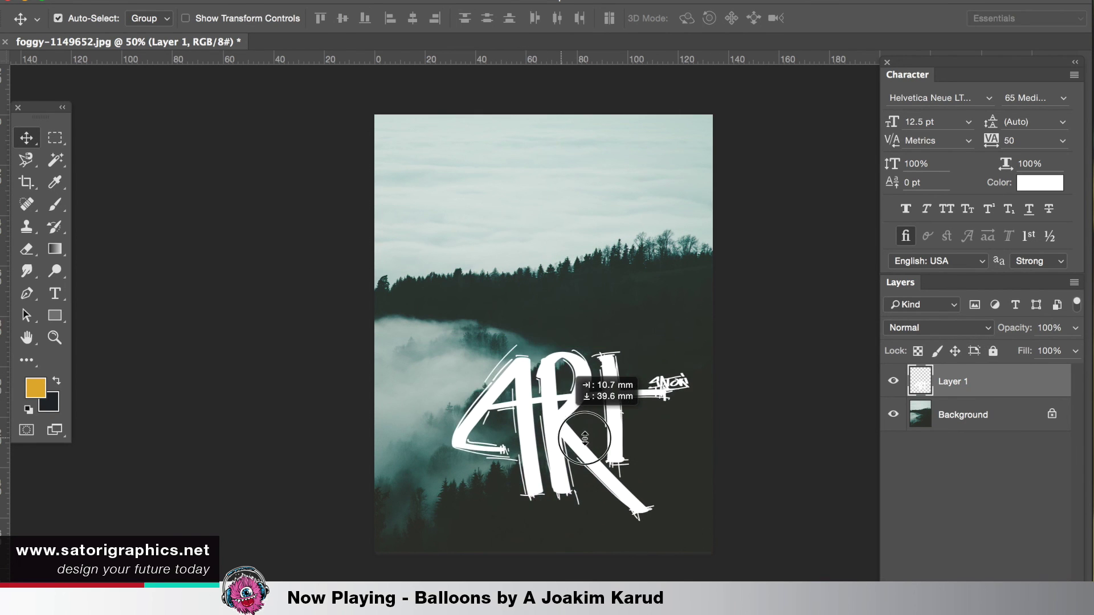
{"action": "left_click_drag", "start_coordinate": [584, 437], "coordinate": [584, 448]}
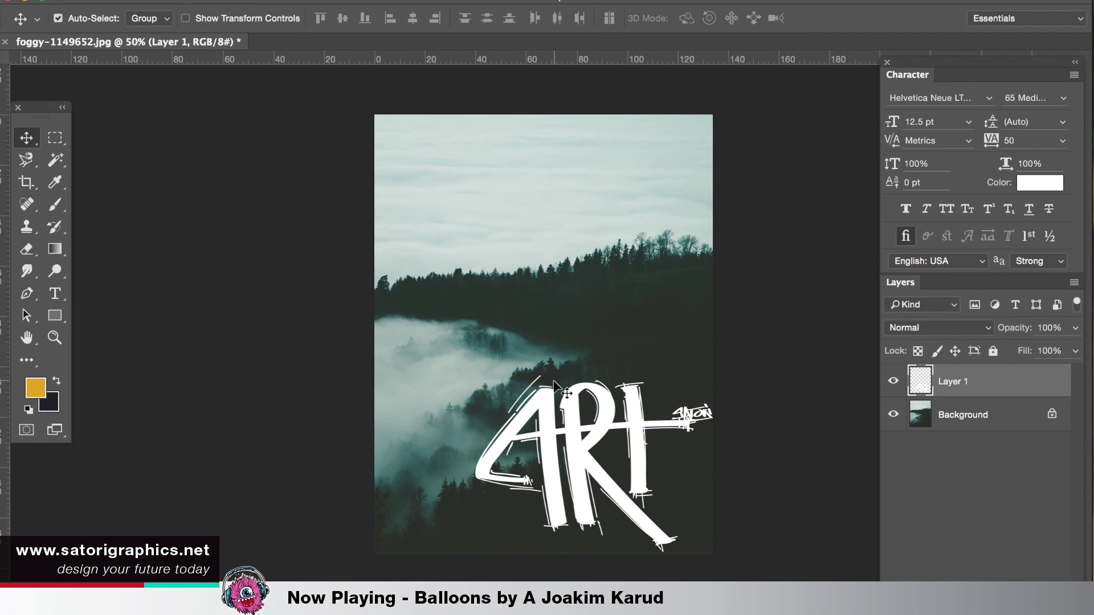
{"action": "mouse_move", "coordinate": [588, 447]}
{"action": "left_mouse_down"}
{"action": "mouse_move", "coordinate": [537, 317]}
{"action": "mouse_move", "coordinate": [537, 330]}
{"action": "left_mouse_up"}
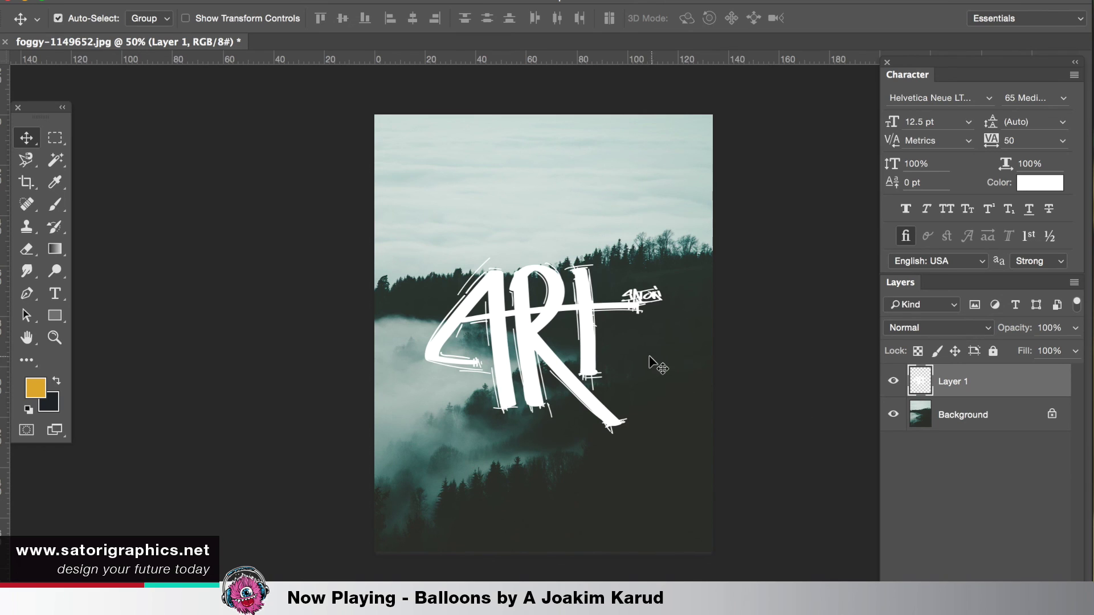